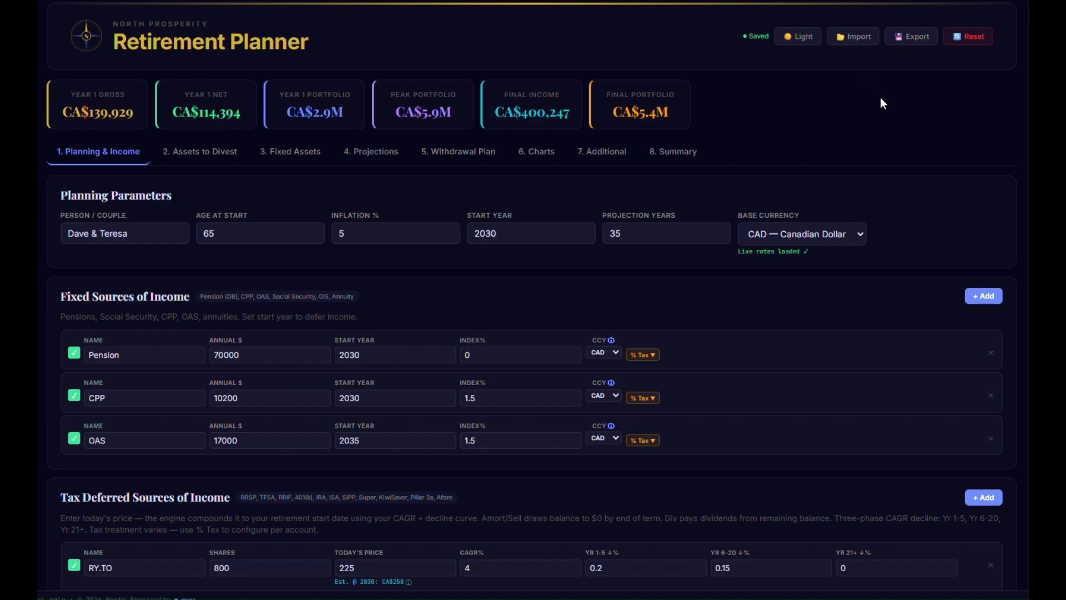
# Switch the base currency to US Dollar, British Pound and back to Canadian Dollar, and keep CAD as the Pension's currency.
pyautogui.click(862, 238)
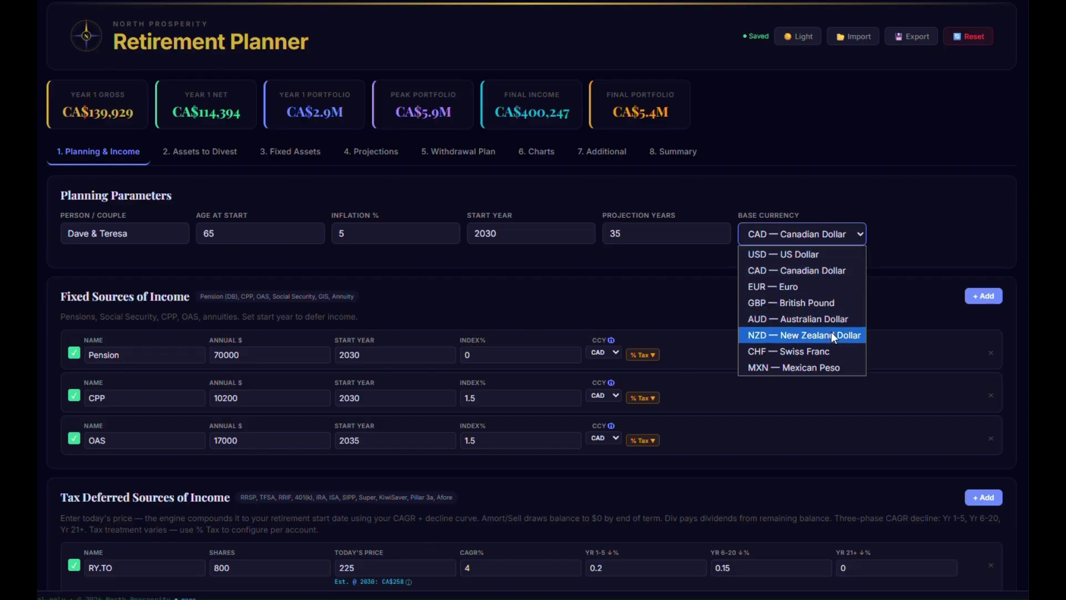
pyautogui.click(808, 259)
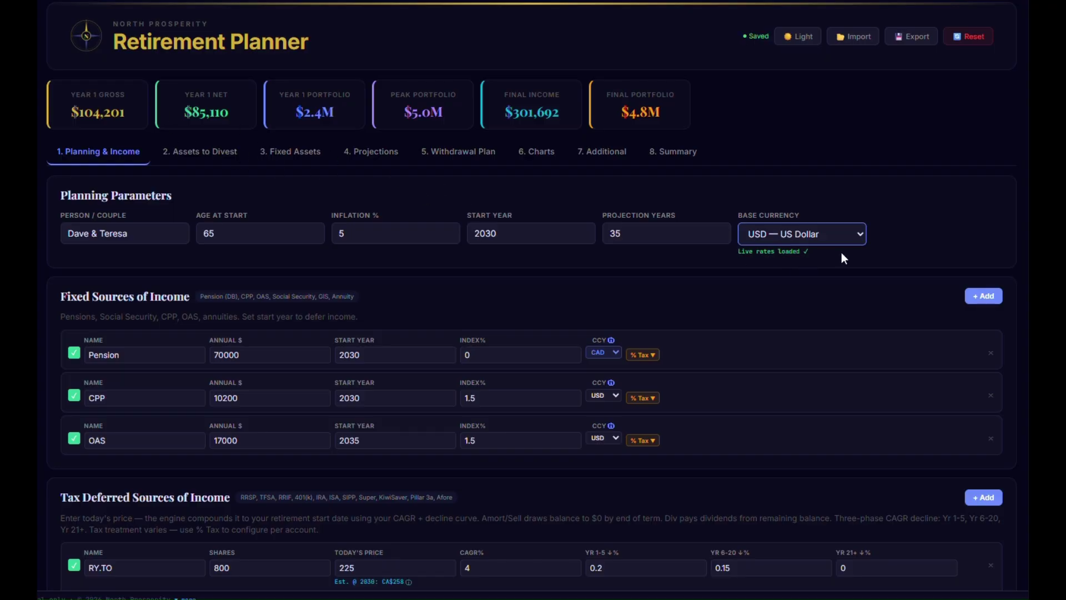
pyautogui.click(854, 240)
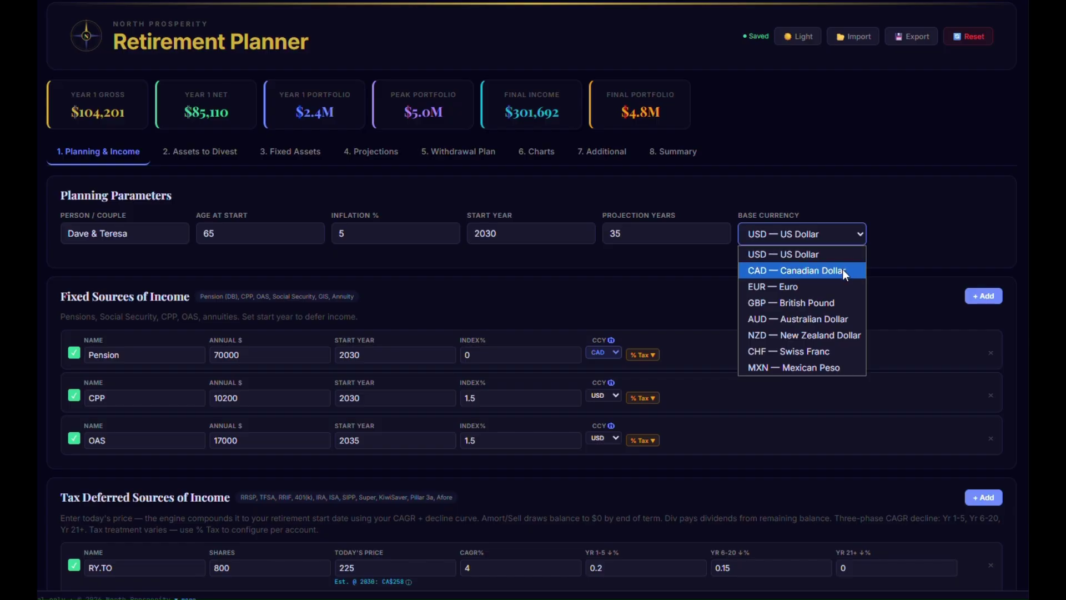
pyautogui.click(836, 302)
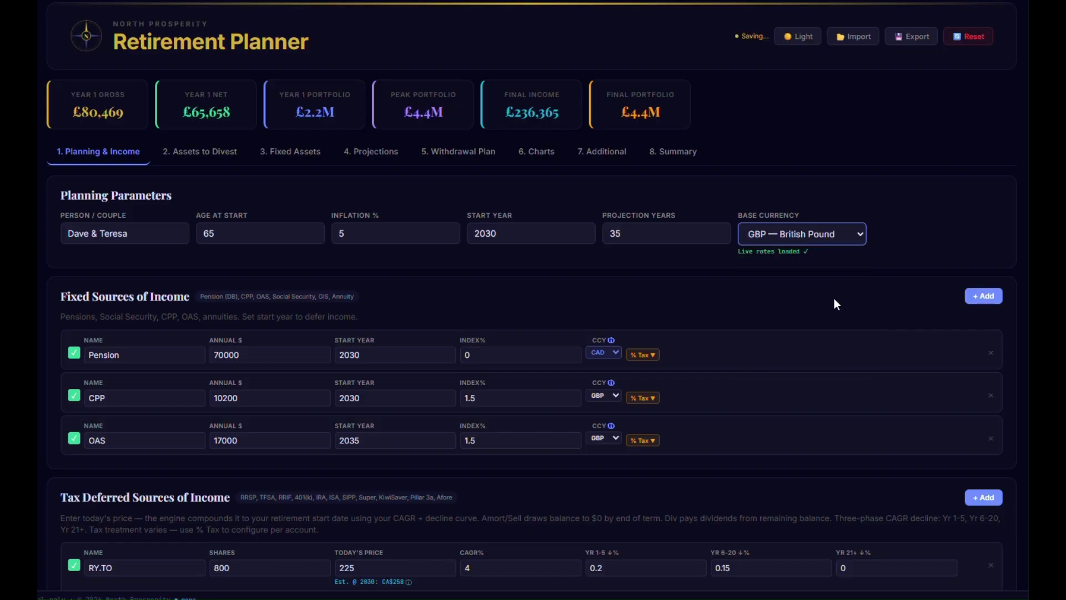
pyautogui.click(857, 237)
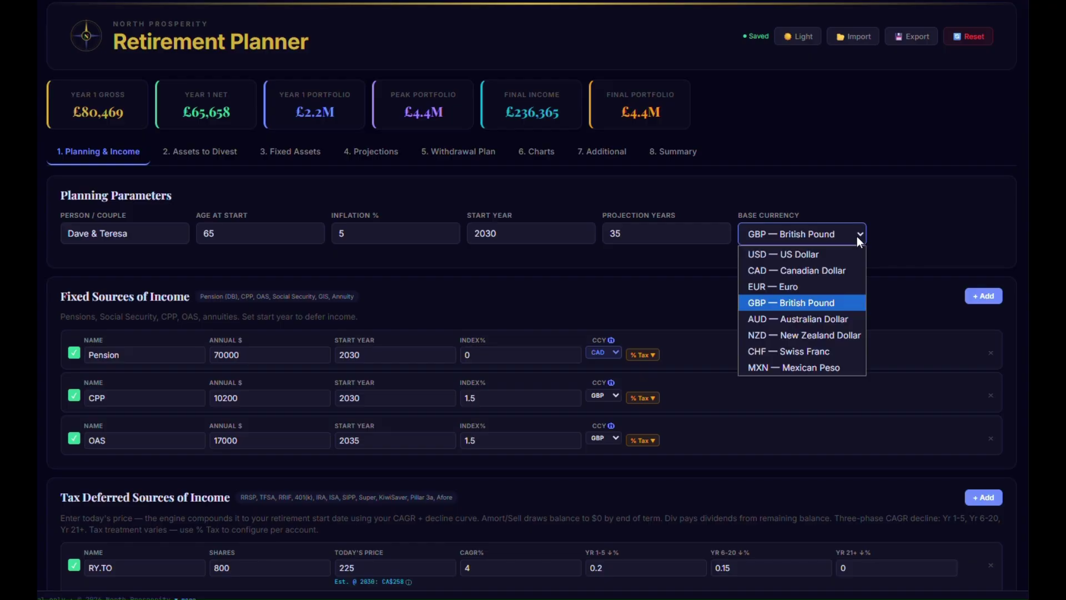
pyautogui.click(844, 271)
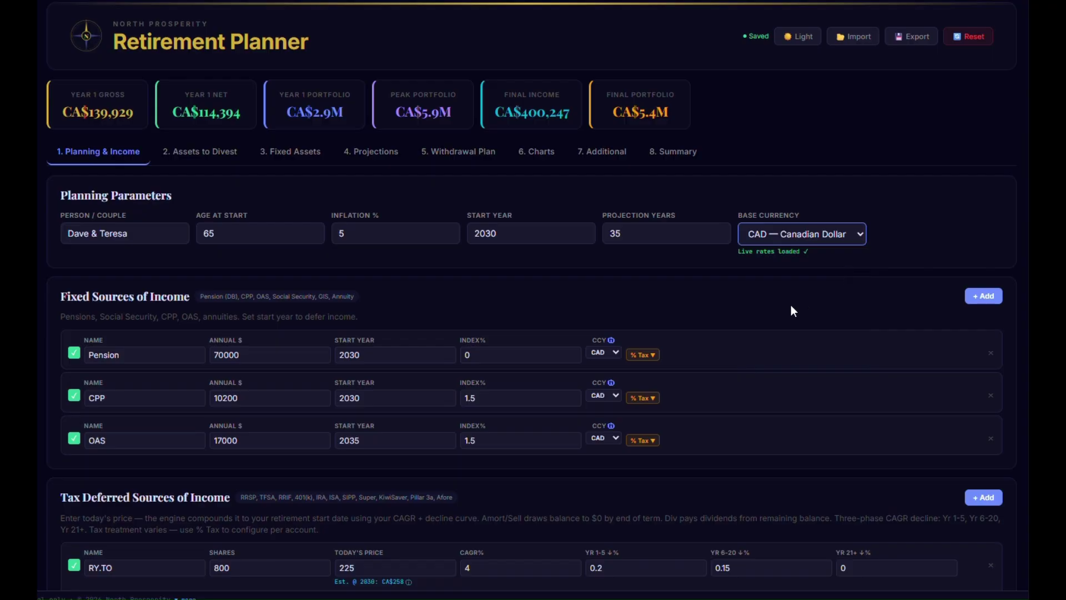
pyautogui.click(619, 355)
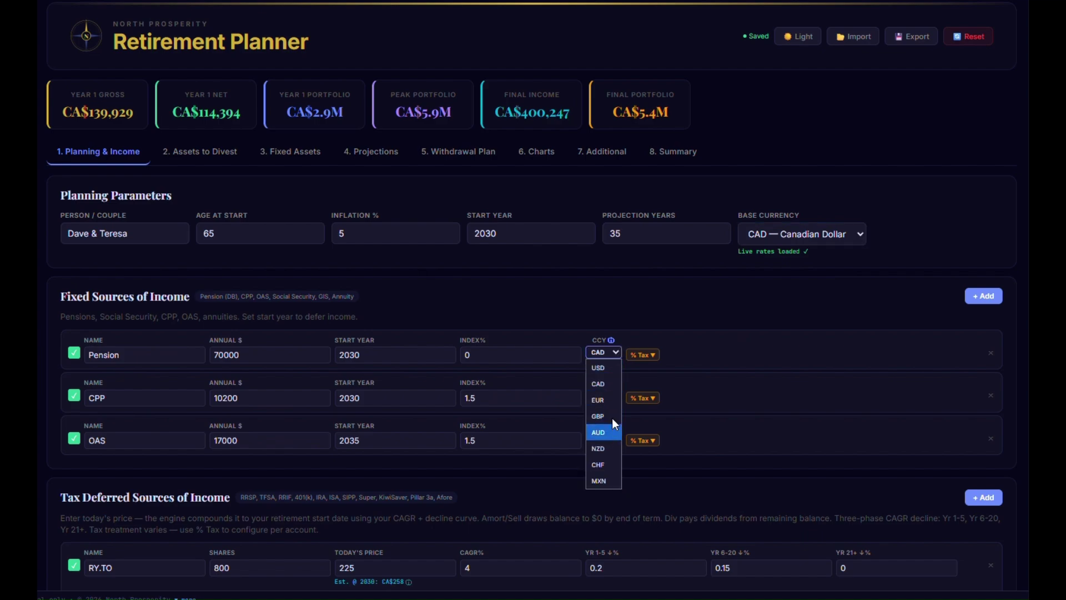
pyautogui.click(609, 385)
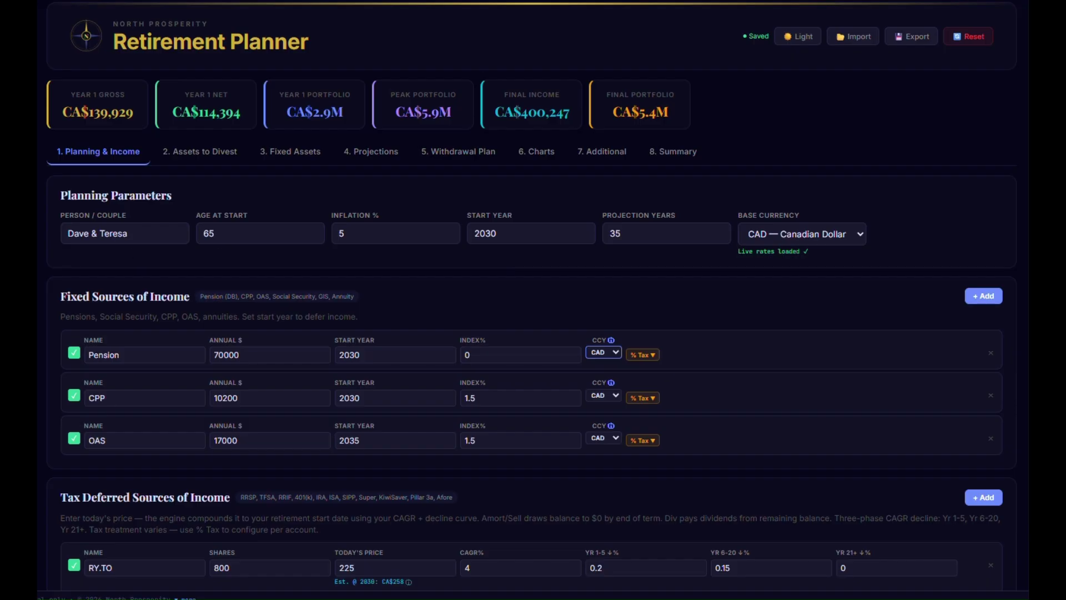
# Try an inflation rate of 3% in the planning parameters and restore it to 5%.
pyautogui.doubleClick(209, 234)
pyautogui.press('Tab')
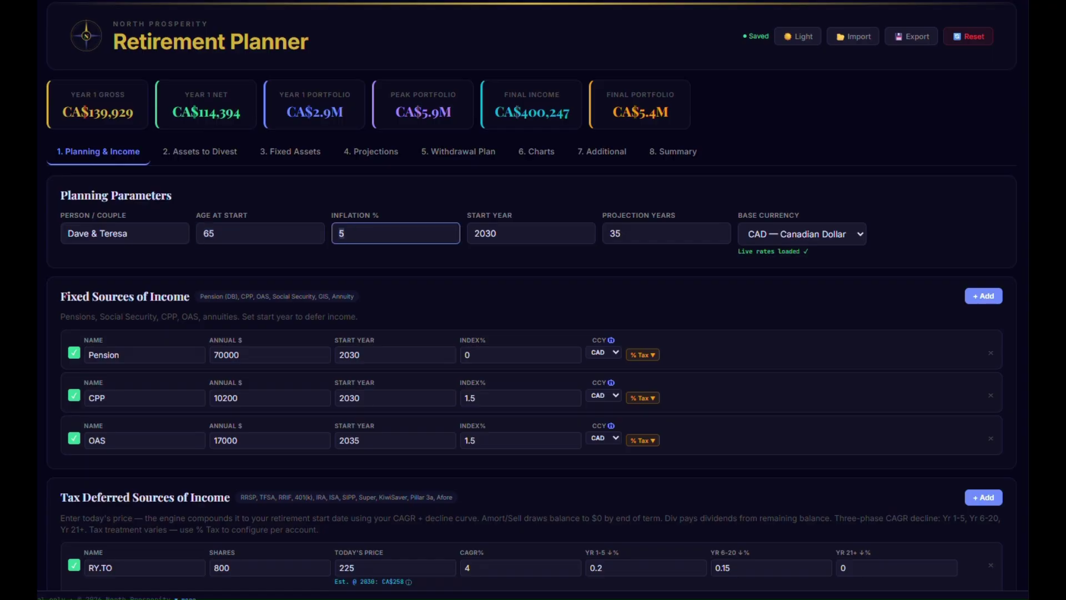
pyautogui.write('3')
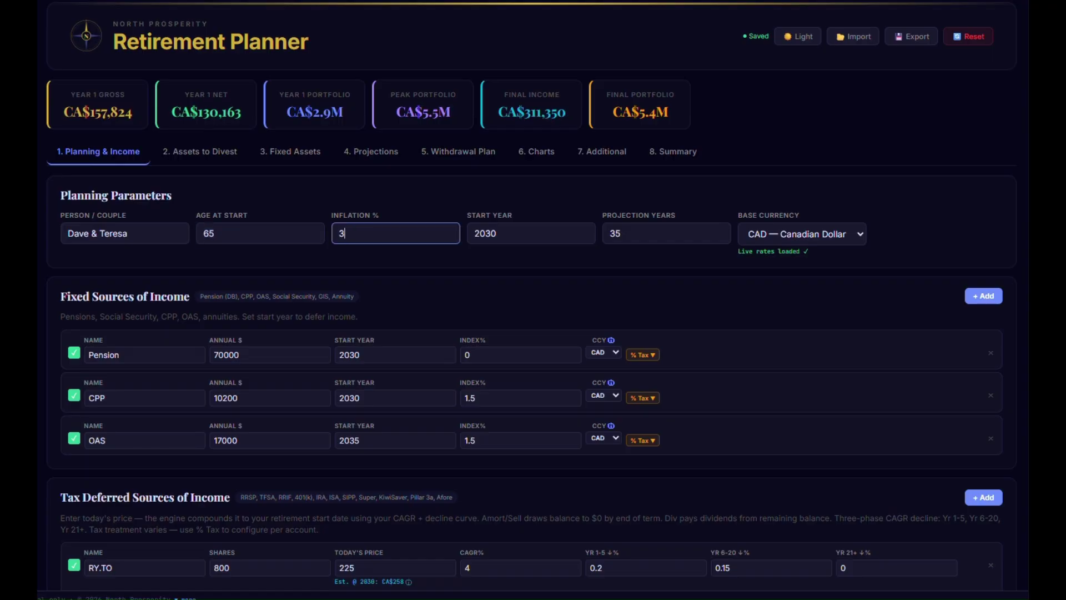
pyautogui.hotkey('shift', 'Tab')
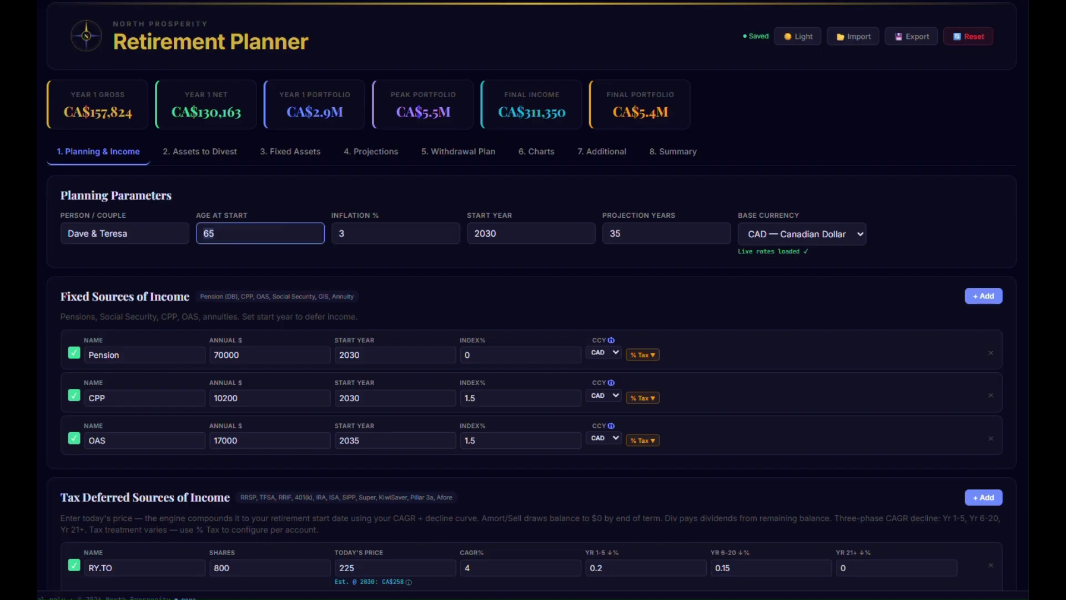
pyautogui.press('Tab')
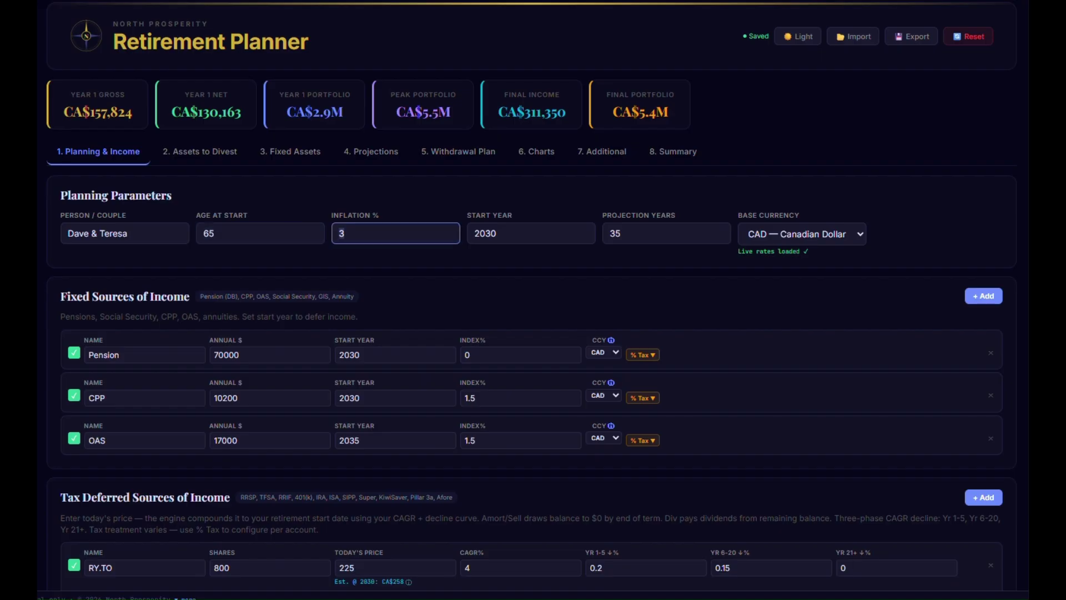
pyautogui.write('5')
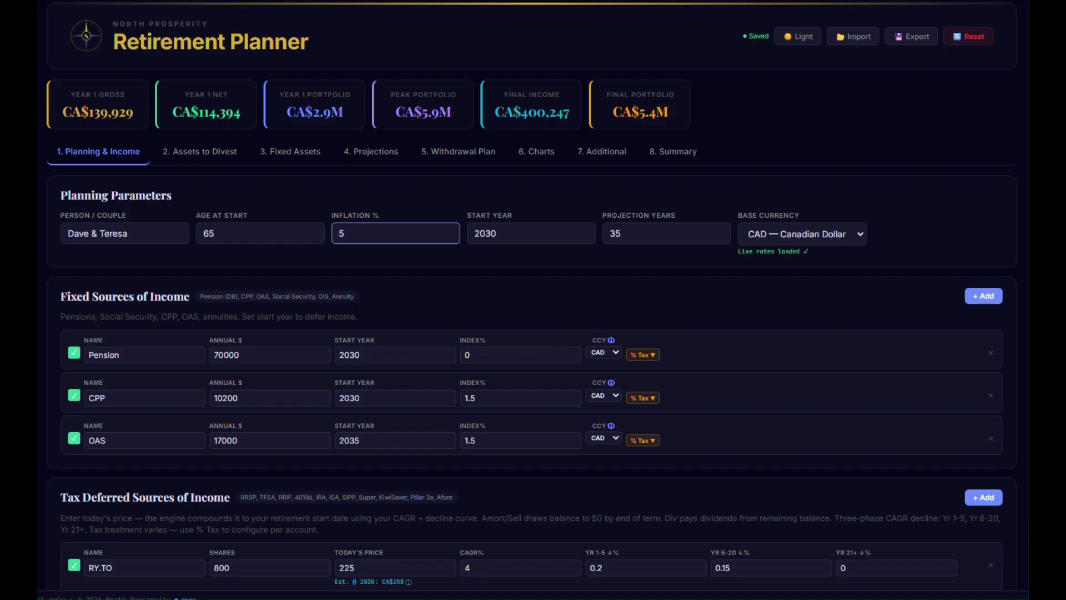
# Review the available currencies for the Pension income source and keep CAD selected.
pyautogui.click(510, 303)
pyautogui.click(616, 353)
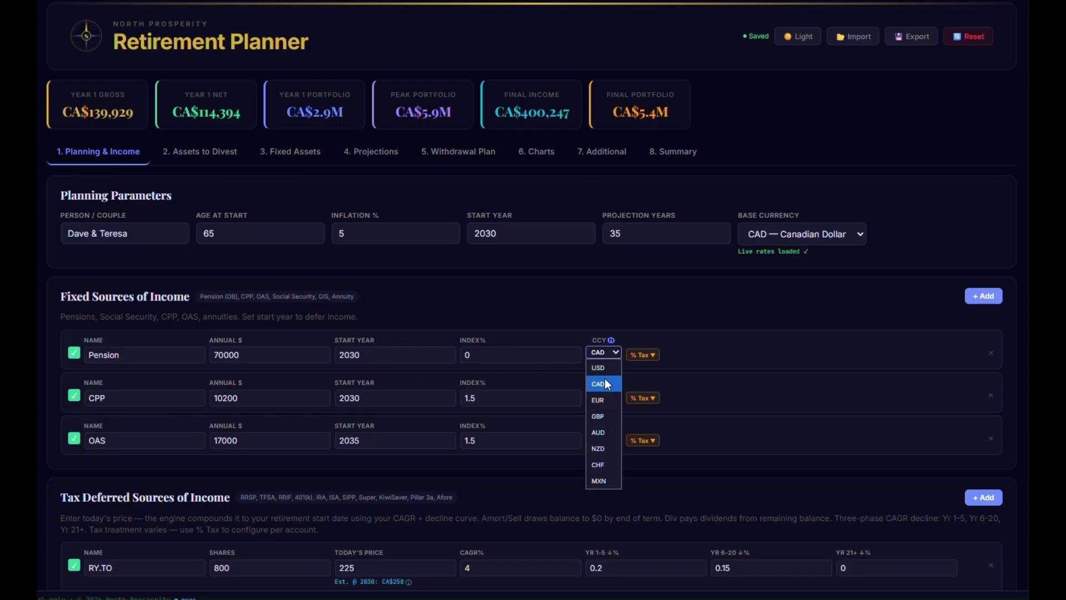
pyautogui.click(604, 384)
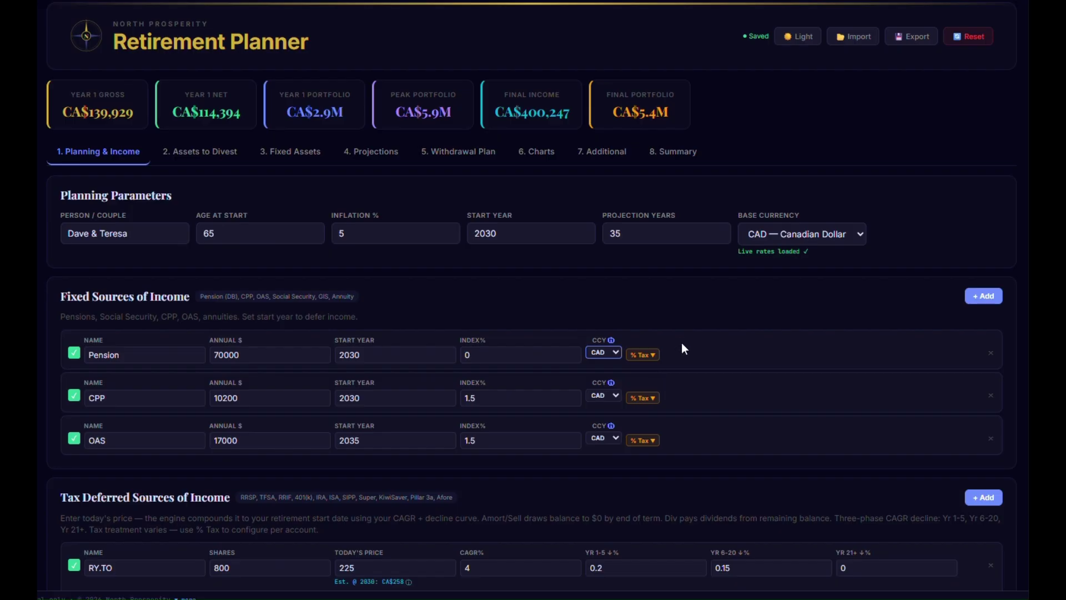
# Turn the Pension's effective tax off and back on, and read the explanation of the effective tax rate.
pyautogui.click(653, 357)
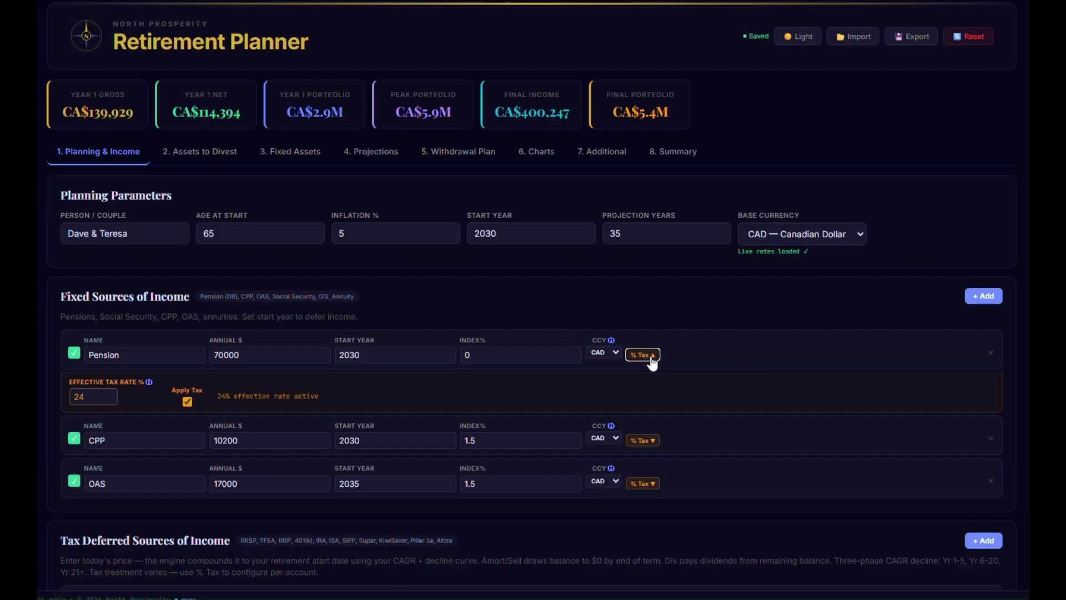
pyautogui.click(187, 402)
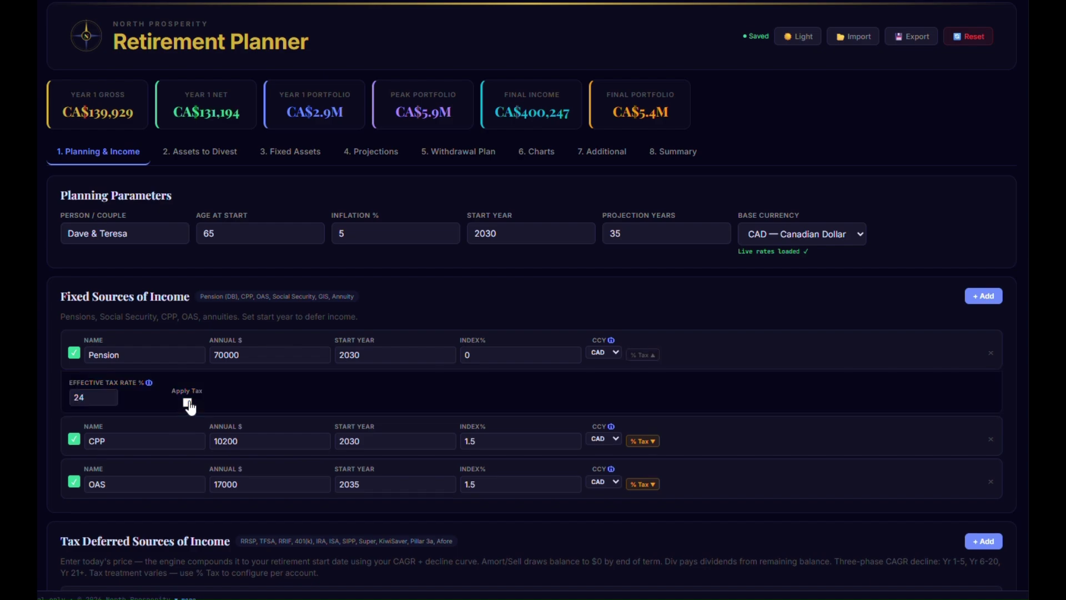
pyautogui.click(187, 402)
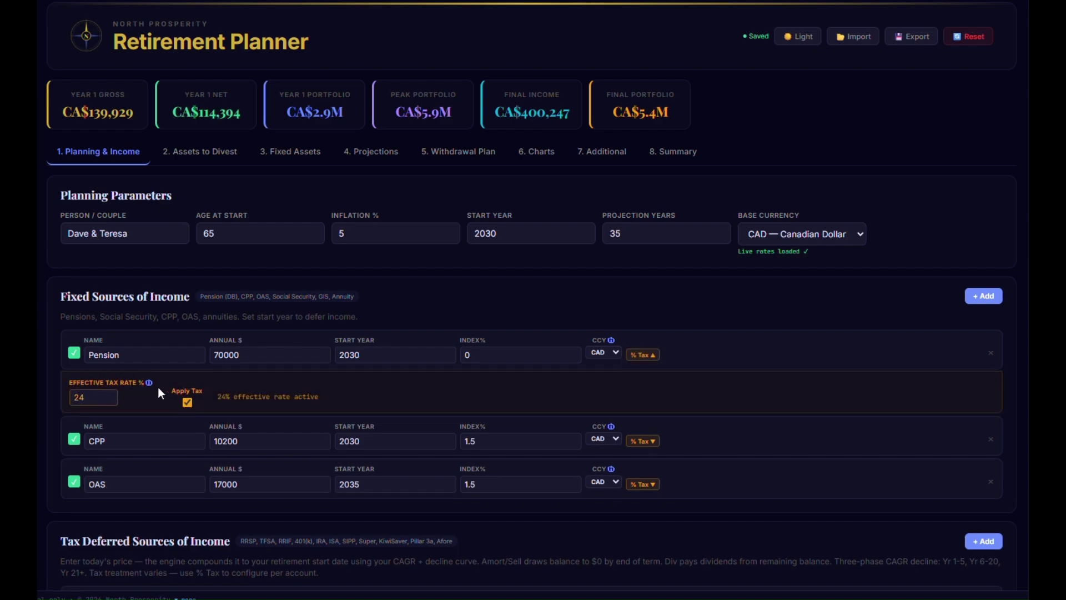
pyautogui.moveTo(151, 391)
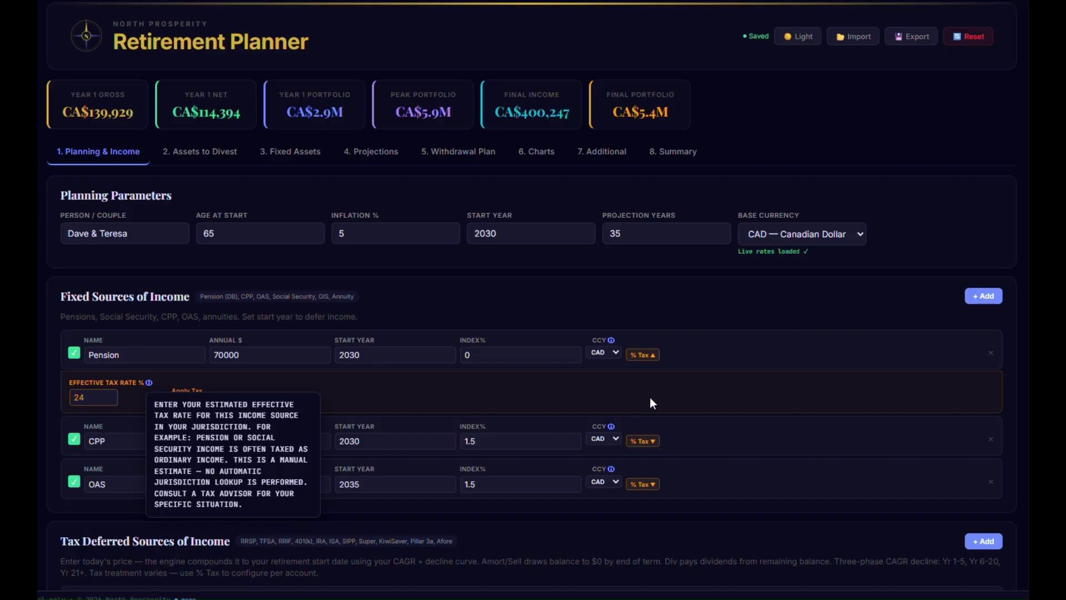
pyautogui.click(657, 362)
# Exclude the Pension from the fixed sources of income and include it again.
pyautogui.scroll(-6, 713, 317)
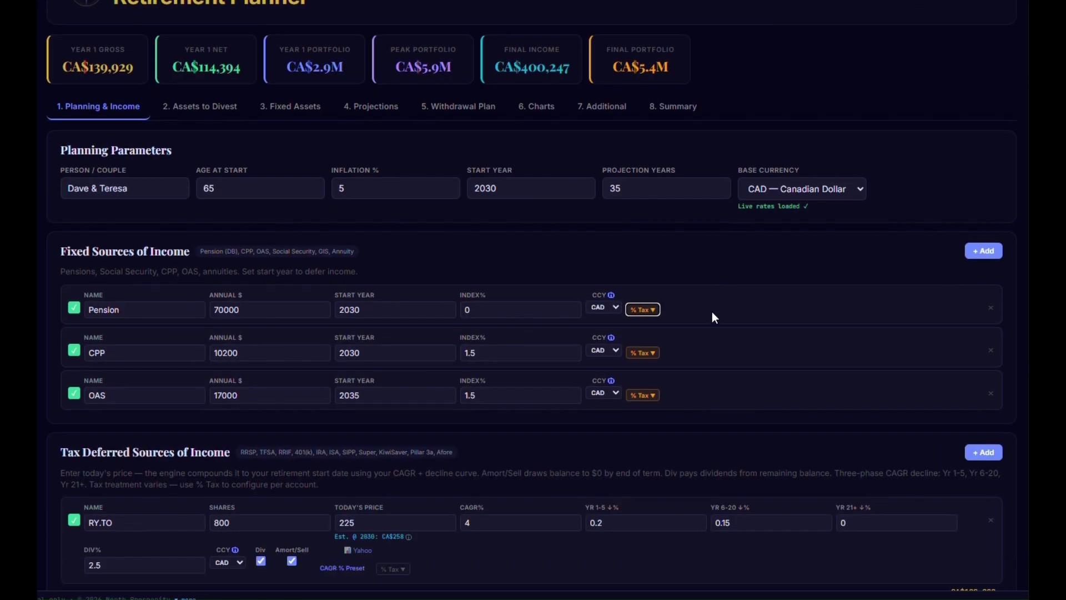
pyautogui.scroll(3, 711, 302)
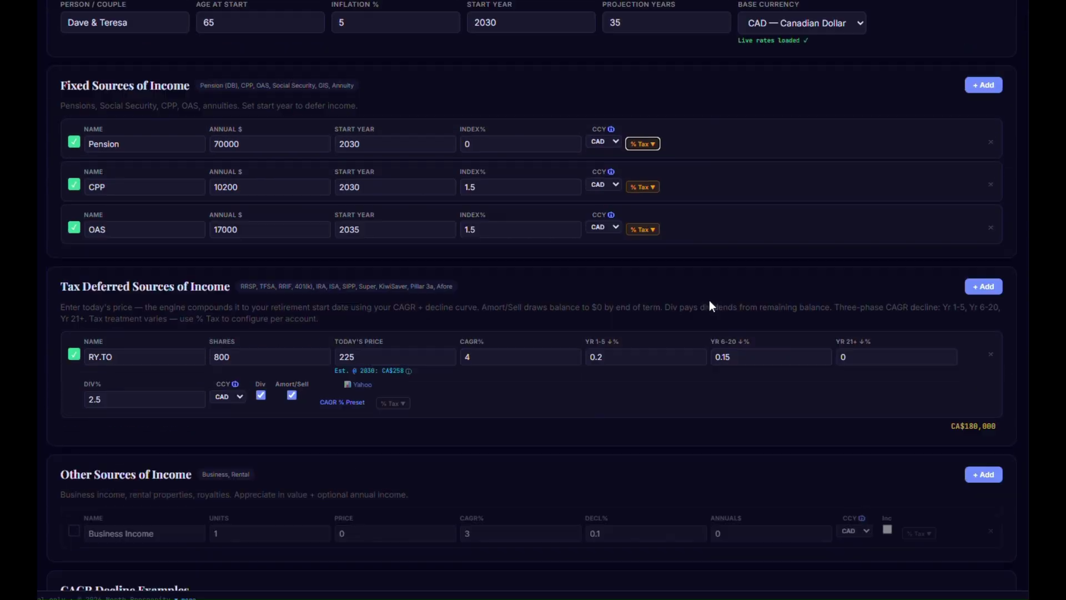
pyautogui.click(75, 169)
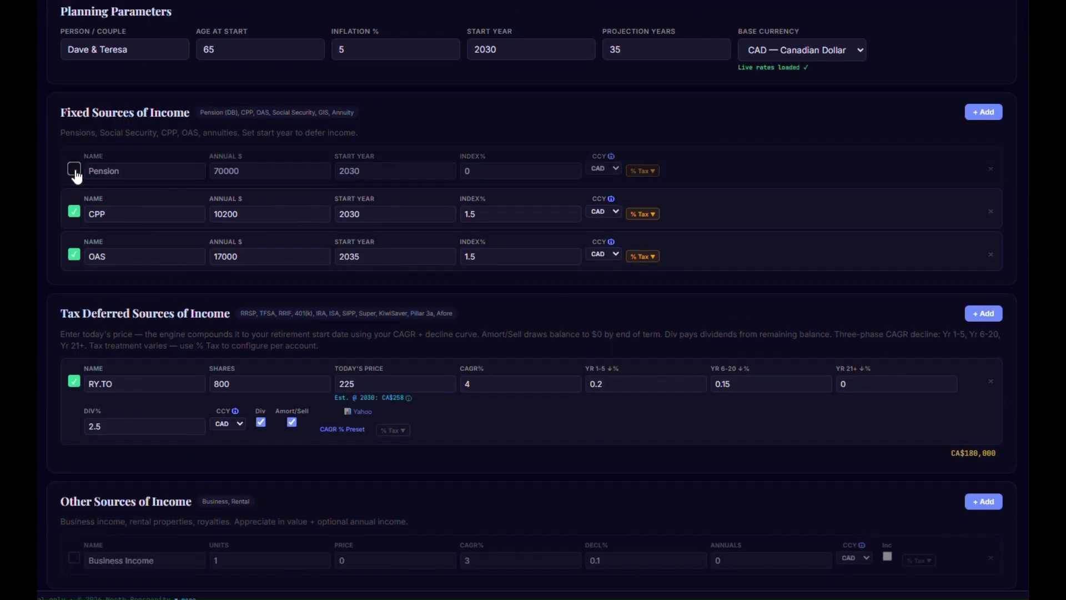
pyautogui.click(75, 170)
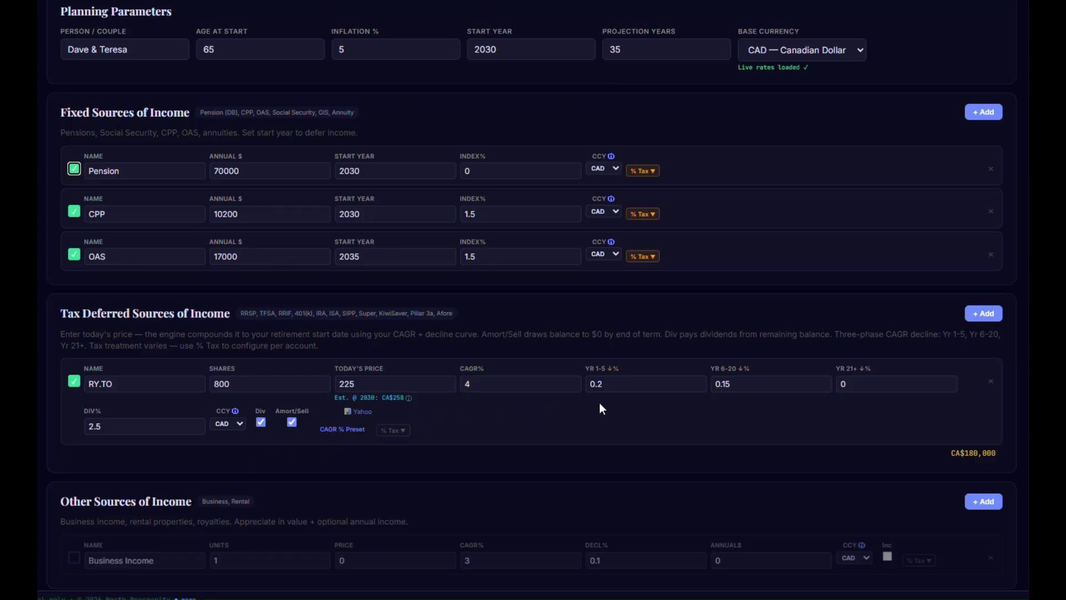
# Review the currency choices for RY.TO, keep CAD, and check the information on its estimated 2030 price.
pyautogui.click(238, 431)
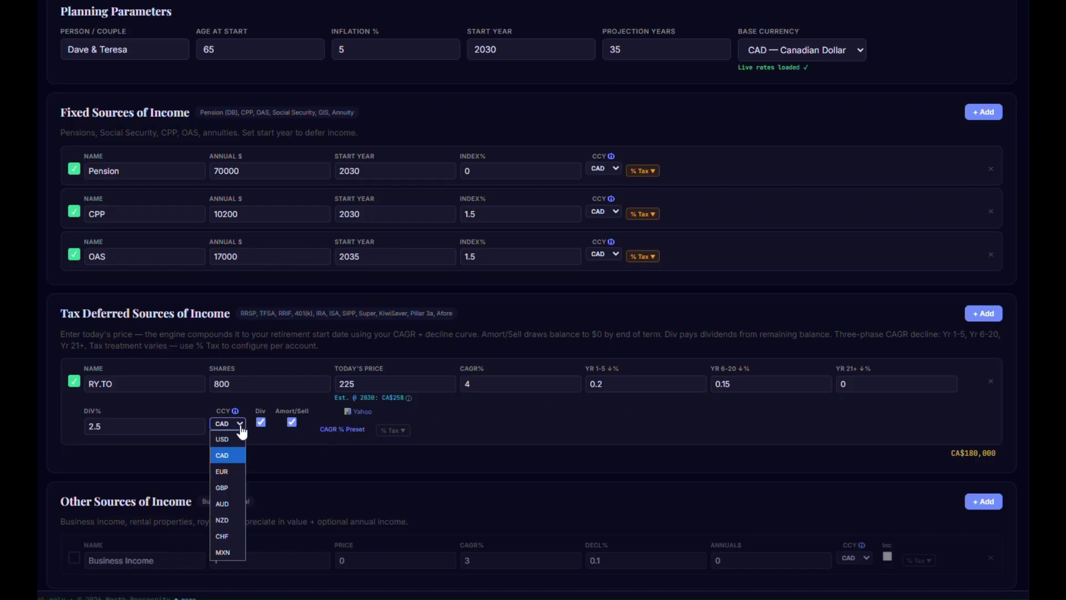
pyautogui.click(232, 459)
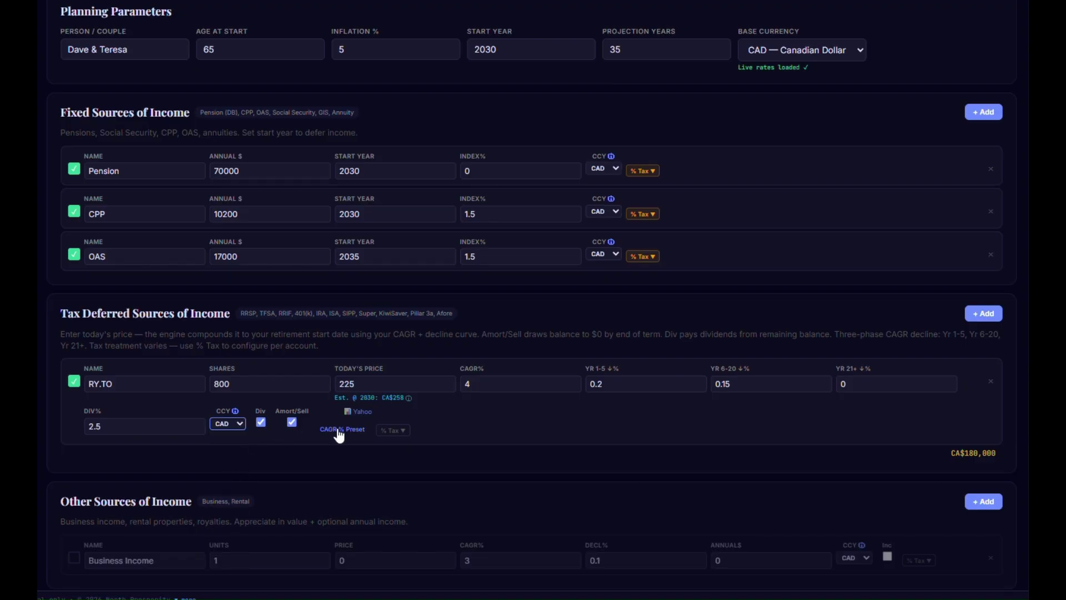
pyautogui.scroll(-3, 494, 430)
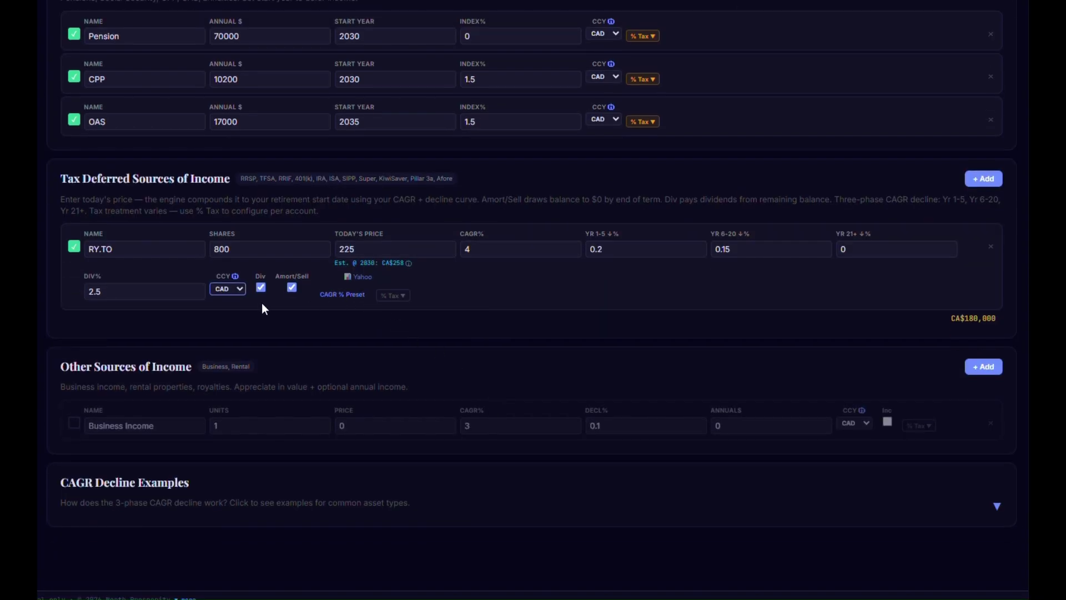
pyautogui.click(410, 270)
# Apply the Conservative CAGR preset to RY.TO and replace it with the Ultra Conservative preset.
pyautogui.click(343, 295)
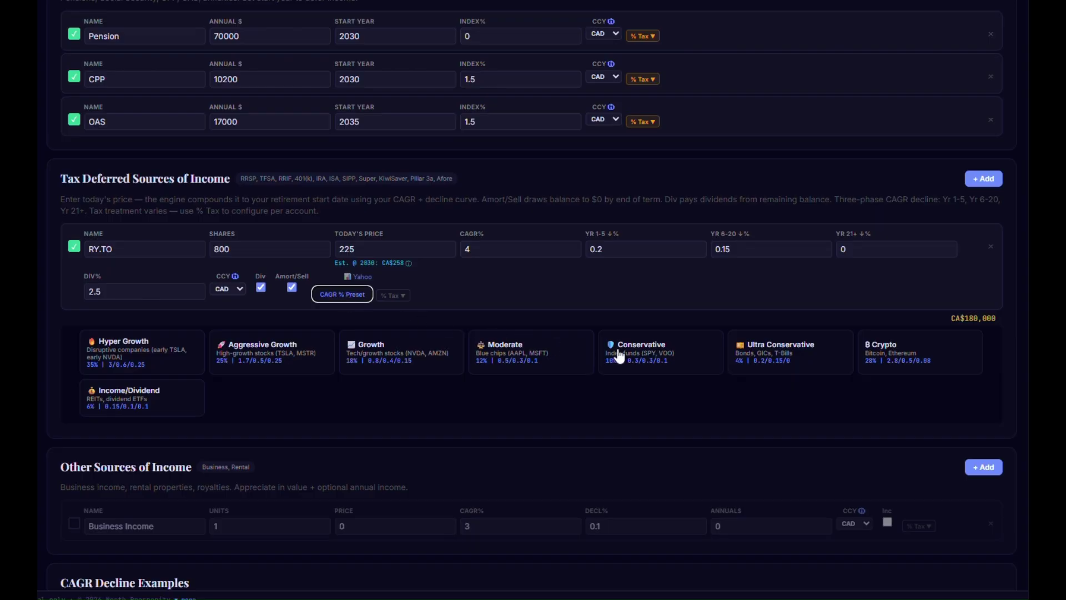
pyautogui.click(656, 357)
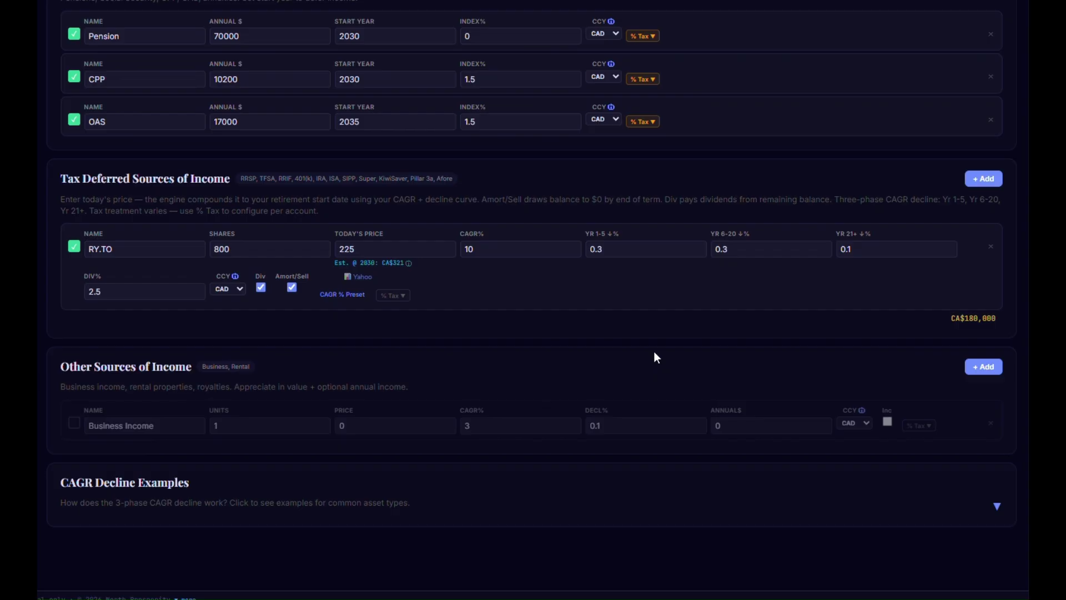
pyautogui.click(345, 299)
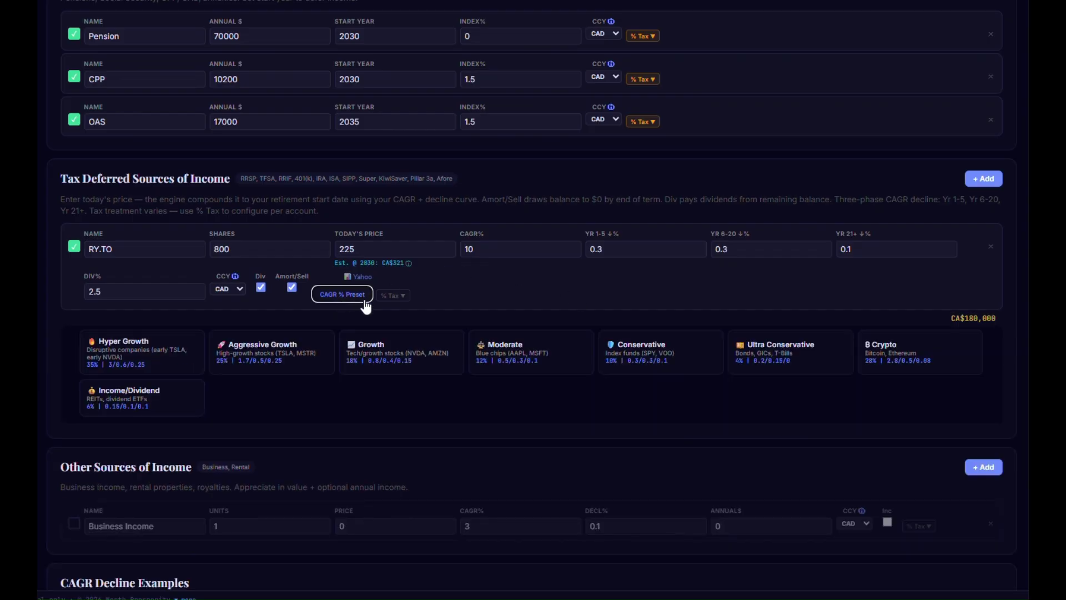
pyautogui.click(778, 362)
pyautogui.scroll(4, 768, 362)
pyautogui.scroll(-4, 766, 357)
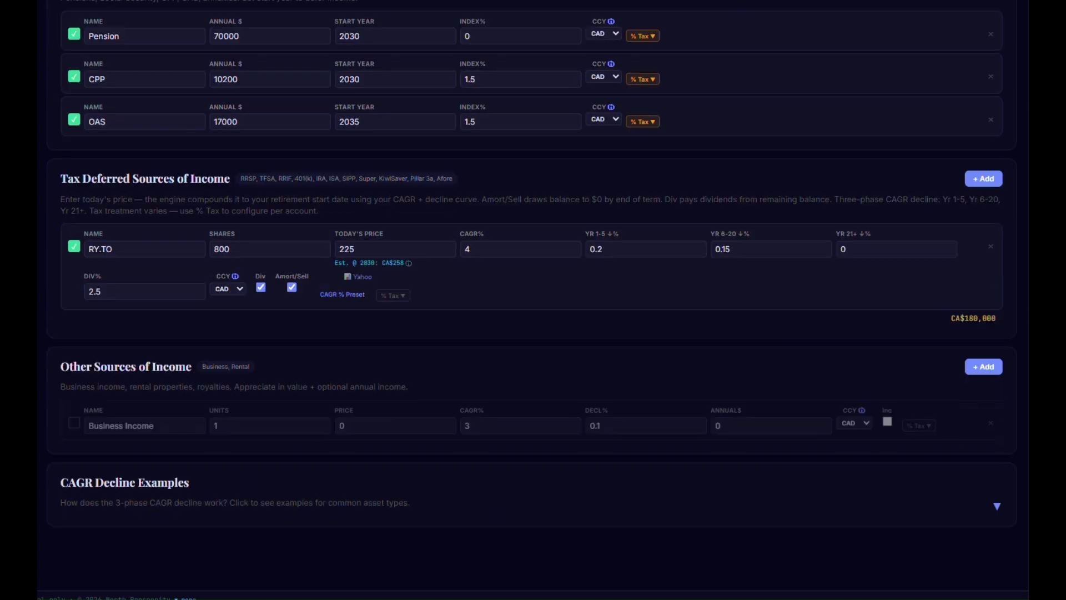
# Examine the CAGR Decline Examples for the common asset types and collapse them again.
pyautogui.click(998, 510)
pyautogui.scroll(-2, 938, 518)
pyautogui.scroll(-4, 939, 518)
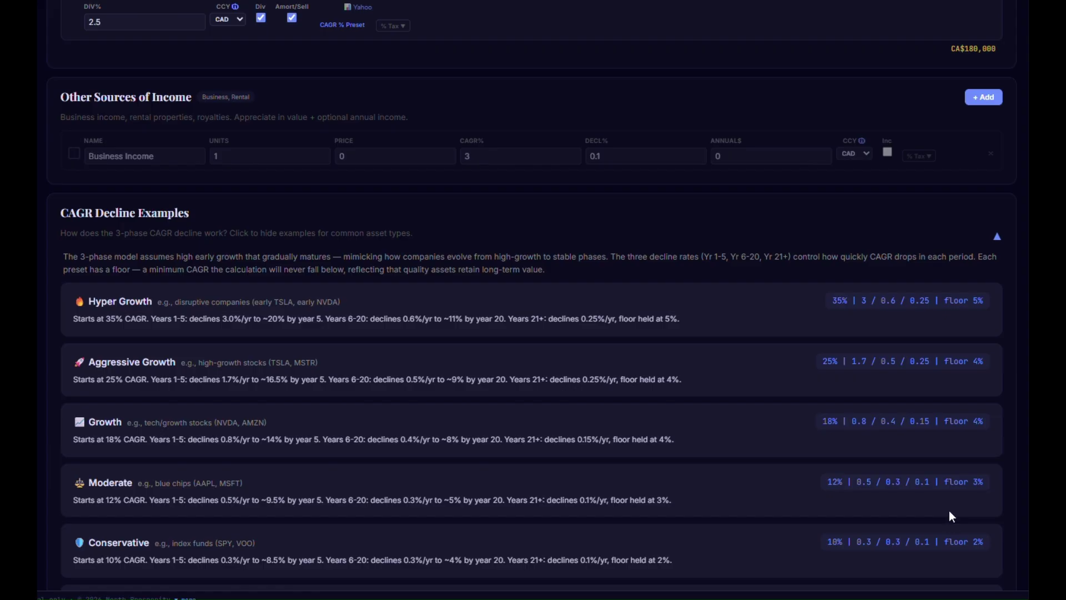
pyautogui.click(997, 237)
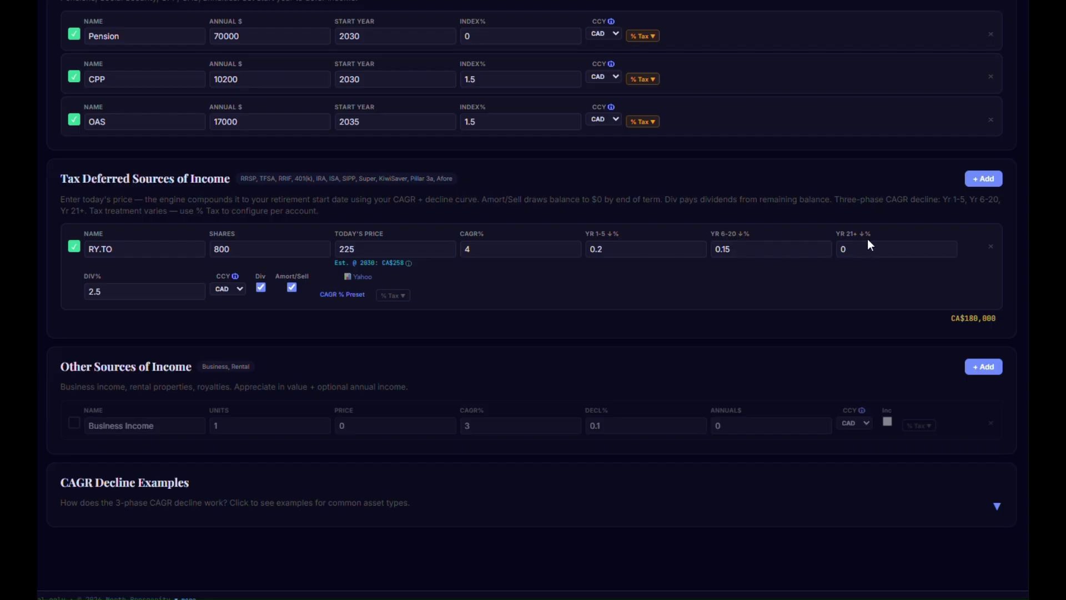
# Turn RY.TO's Div and Amort/Sell options off and back on.
pyautogui.click(265, 294)
pyautogui.click(264, 294)
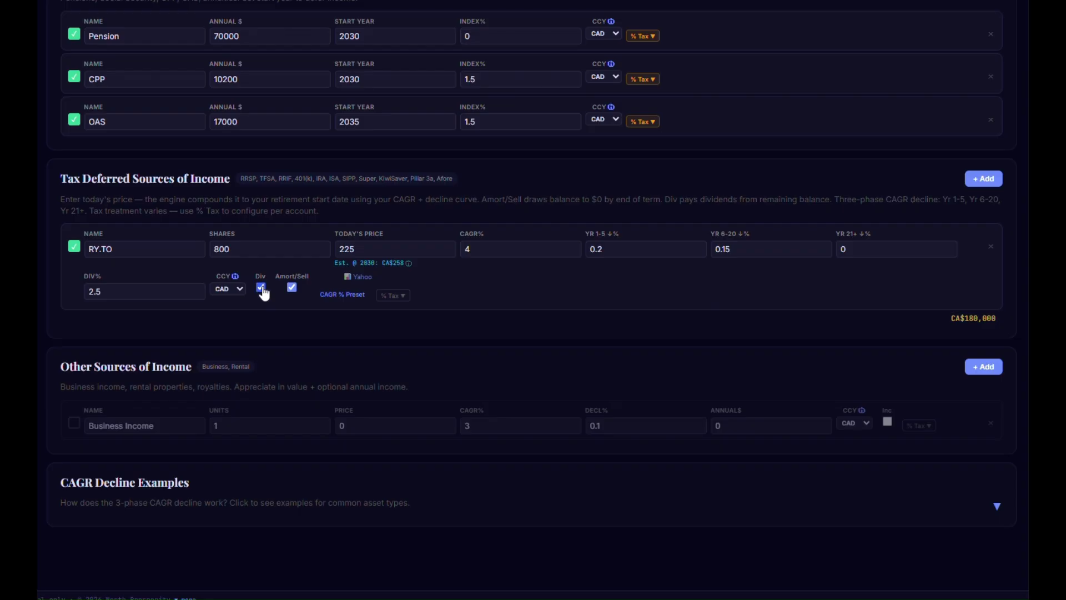
pyautogui.click(293, 288)
pyautogui.click(293, 289)
# Open the Assets to Divest section to view the investment holdings.
pyautogui.scroll(5, 609, 326)
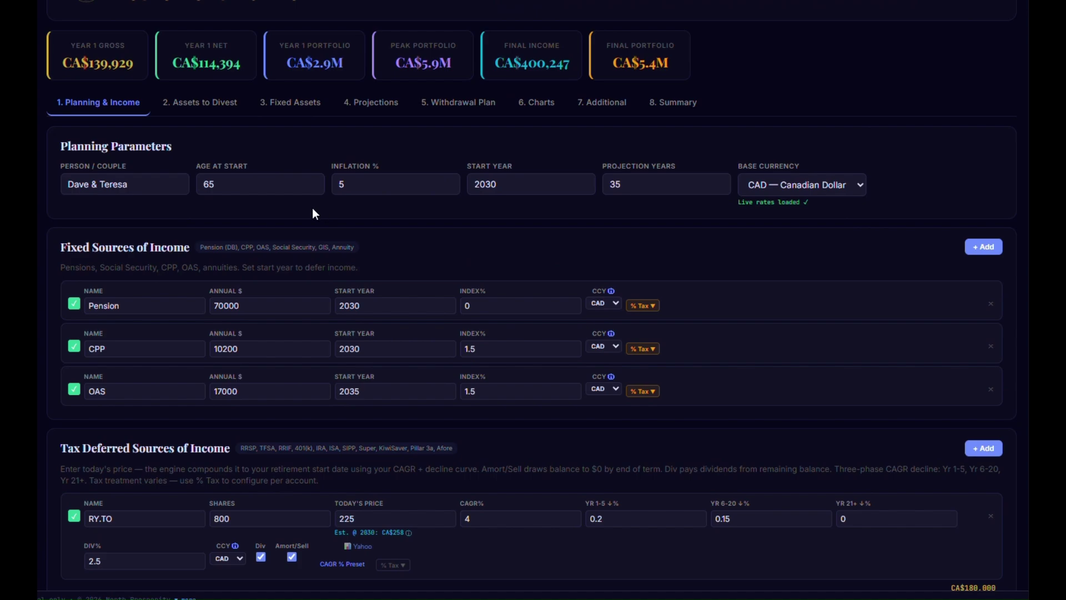
pyautogui.click(219, 101)
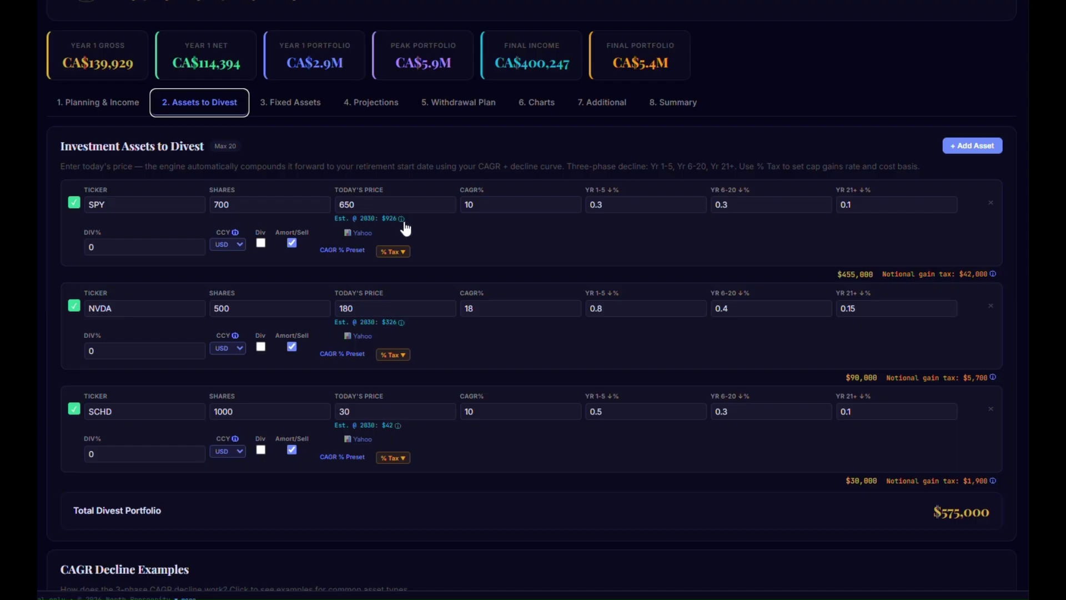
# Expand SPY's tax settings in the divest list and read the explanation of the effective tax rate.
pyautogui.moveTo(402, 221)
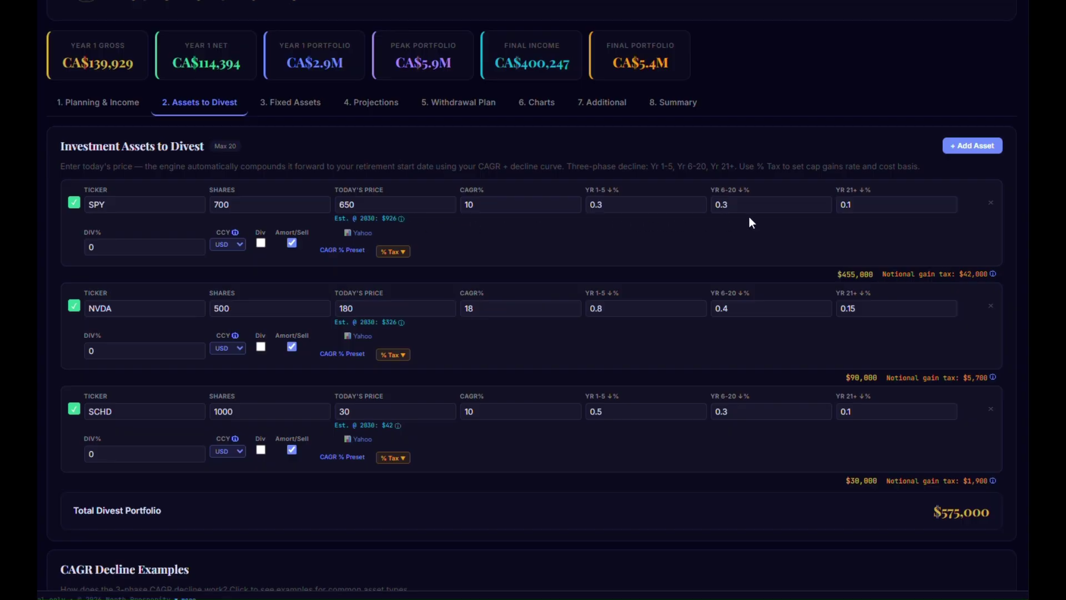
pyautogui.click(247, 253)
pyautogui.click(231, 258)
pyautogui.click(405, 253)
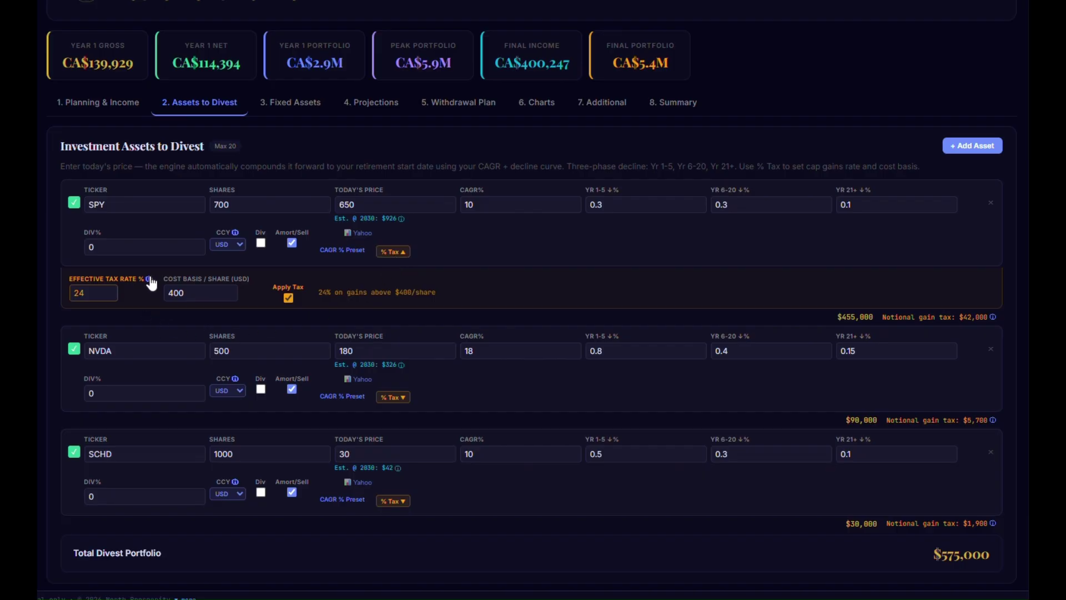
pyautogui.moveTo(151, 284)
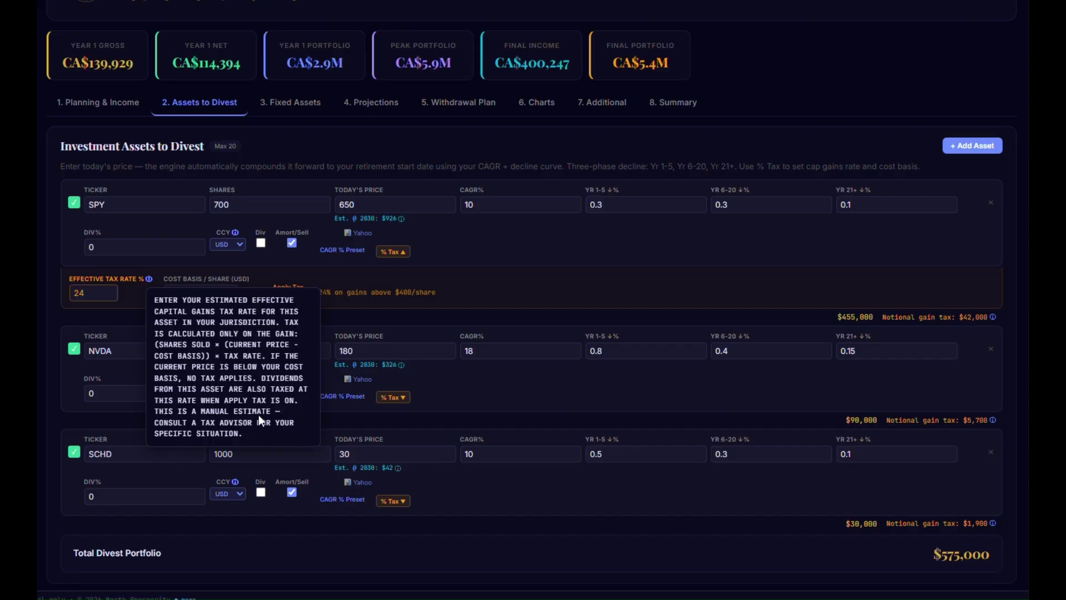
pyautogui.click(150, 281)
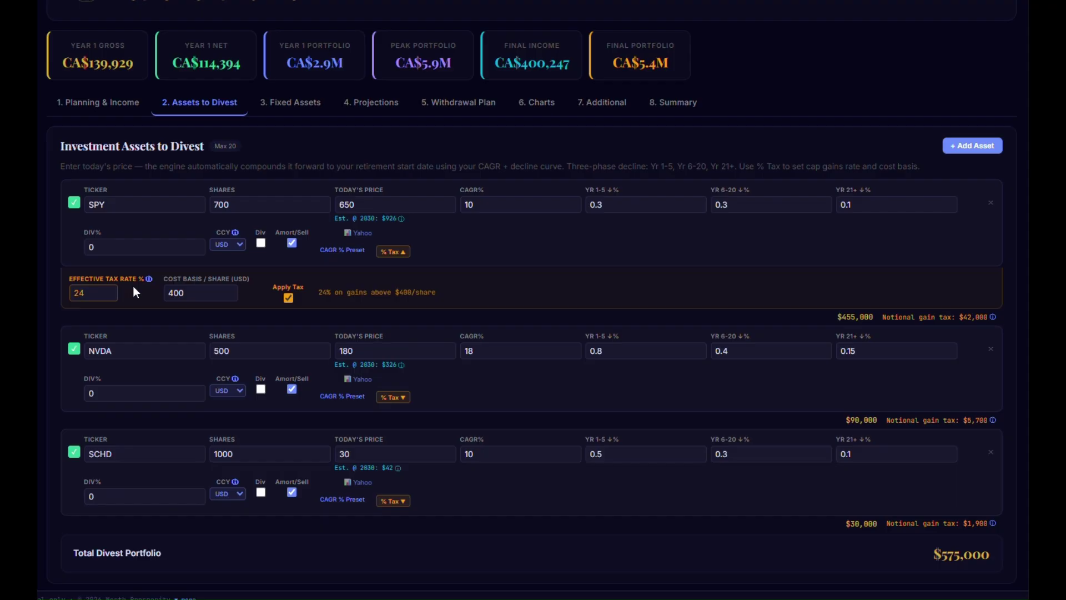
# Review the Fixed Assets holdings, the Year-by-Year Projections table and the Annual Withdrawal Plan.
pyautogui.click(289, 106)
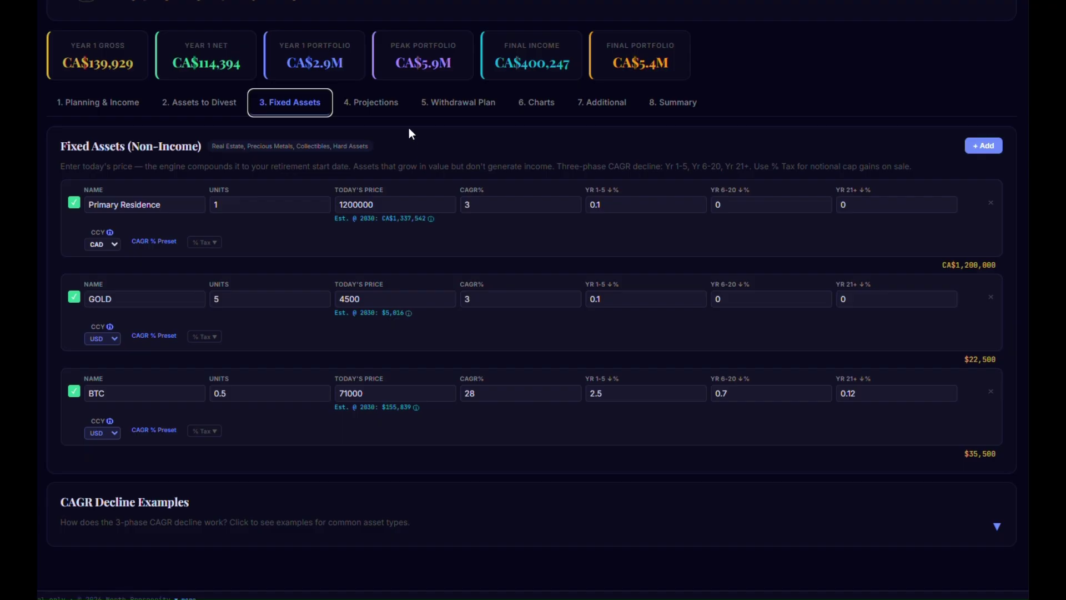
pyautogui.click(383, 106)
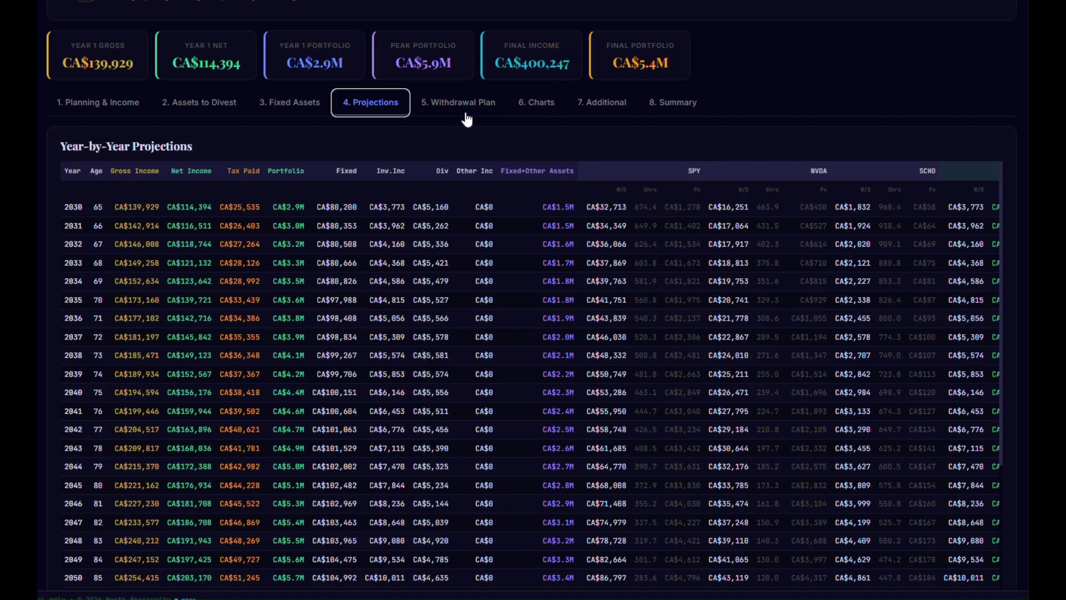
pyautogui.click(472, 109)
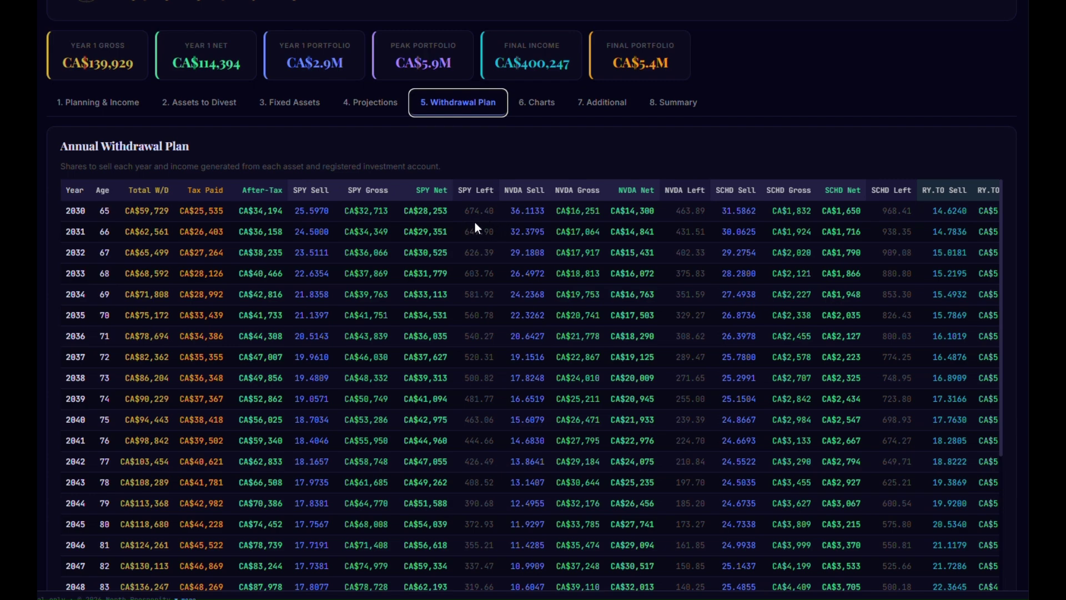
# View the portfolio charts for Annual Income (Stacked), Gross vs Net Income and Annual Tax Paid.
pyautogui.click(541, 102)
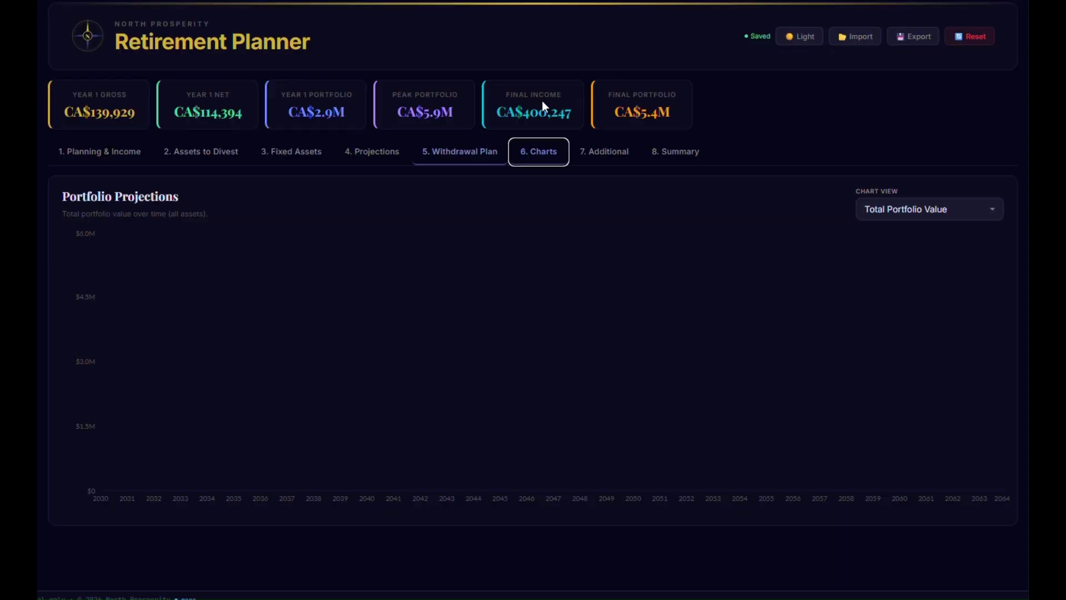
pyautogui.click(995, 211)
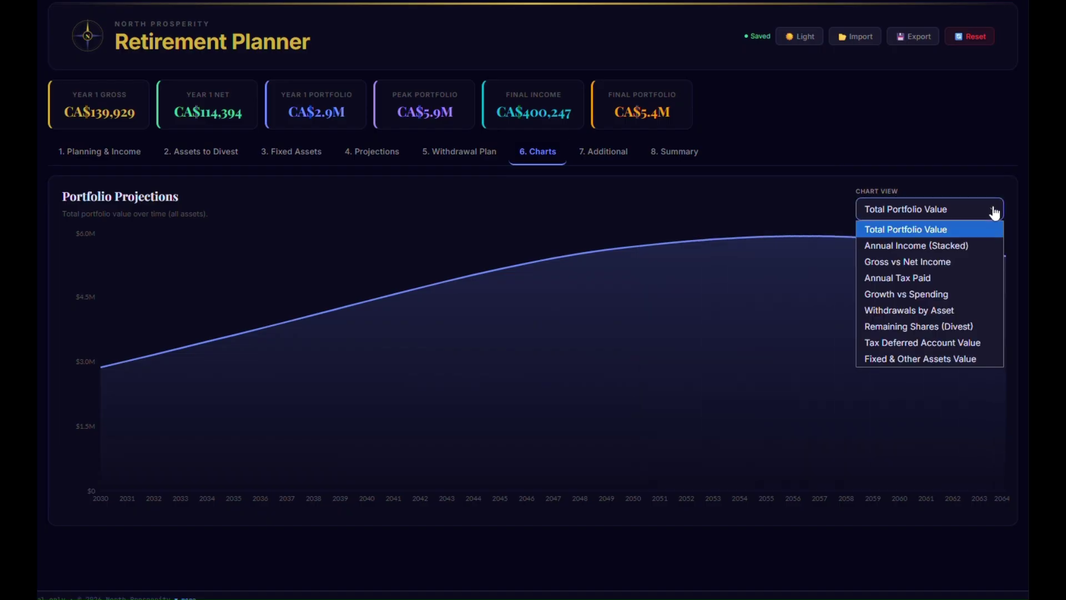
pyautogui.click(958, 245)
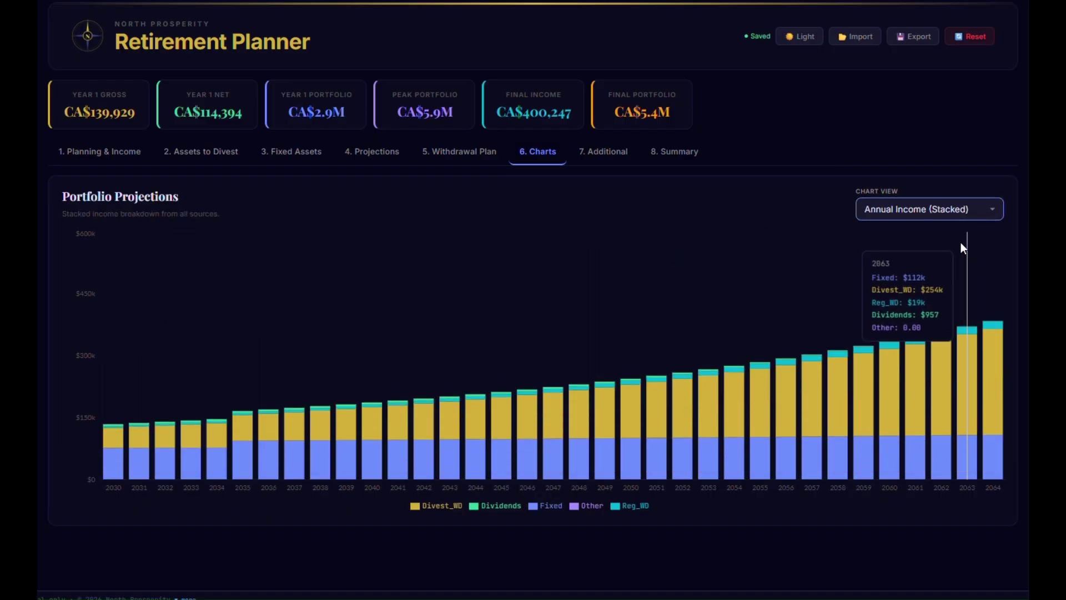
pyautogui.click(998, 218)
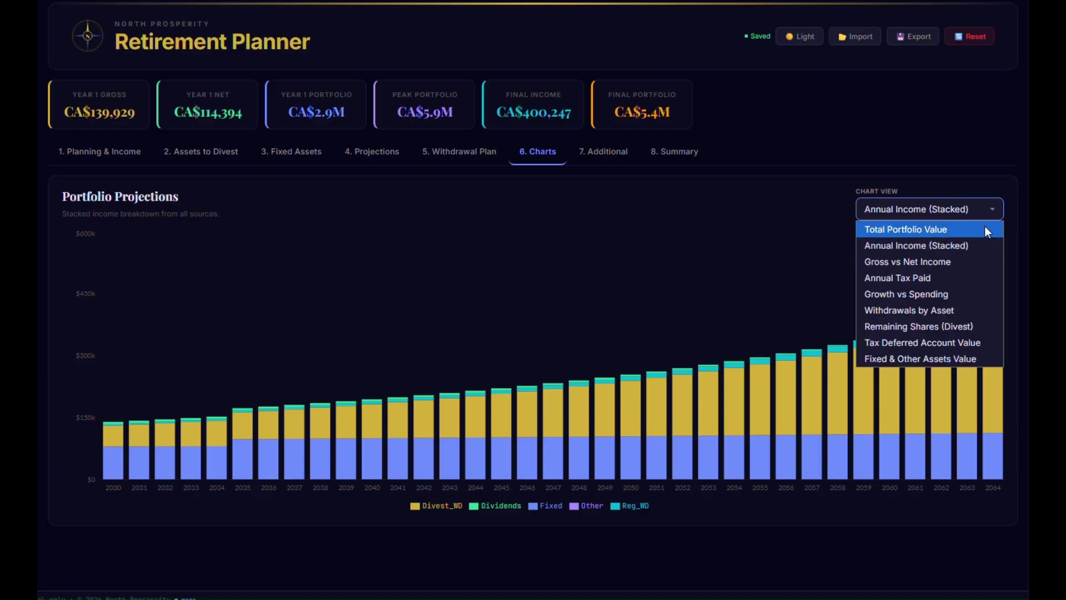
pyautogui.click(972, 259)
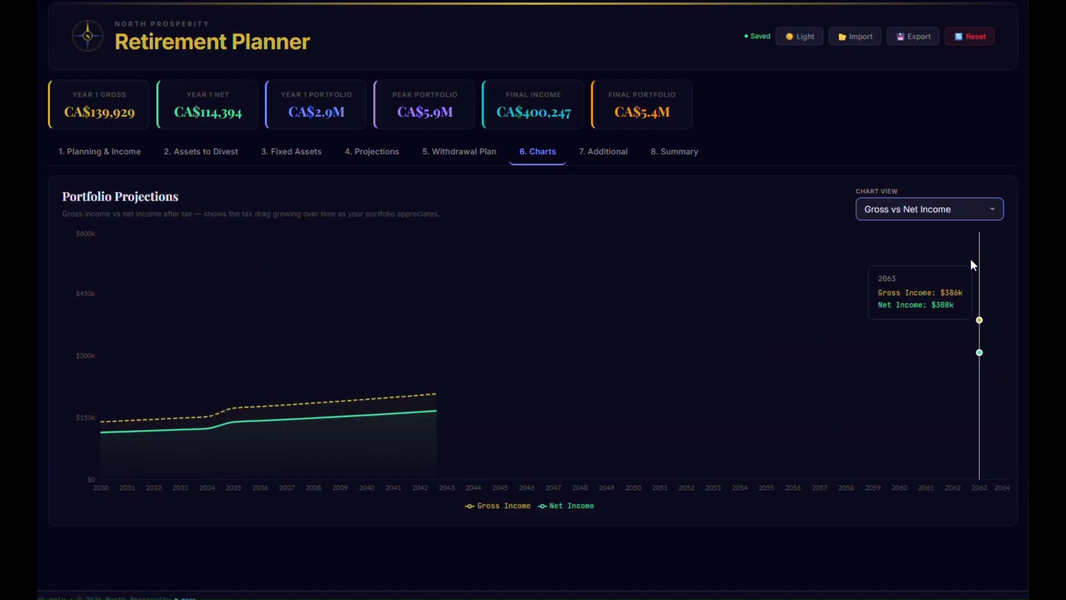
pyautogui.click(996, 217)
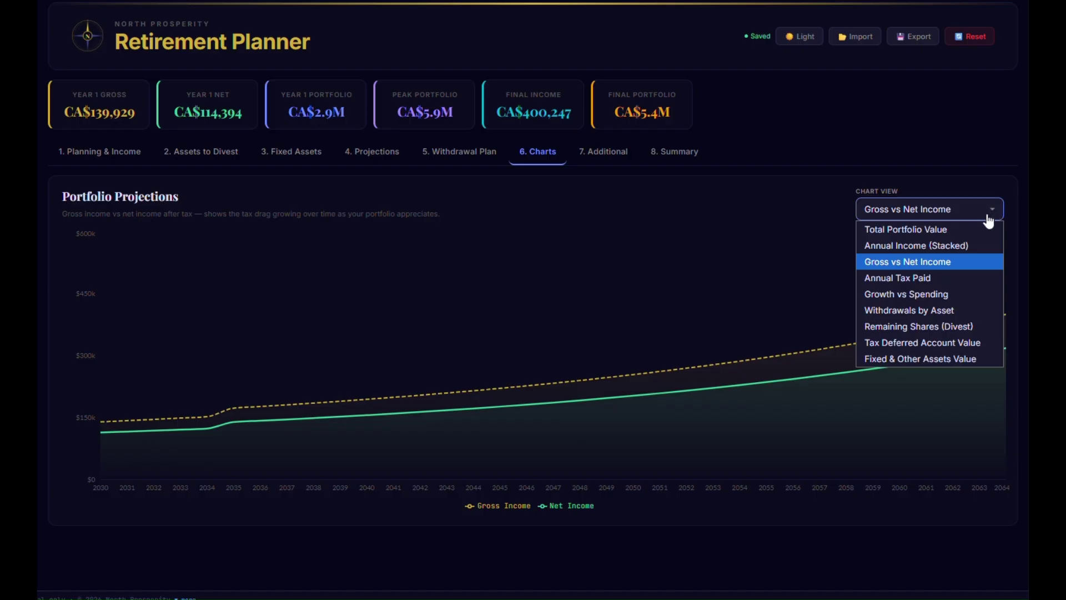
pyautogui.click(964, 276)
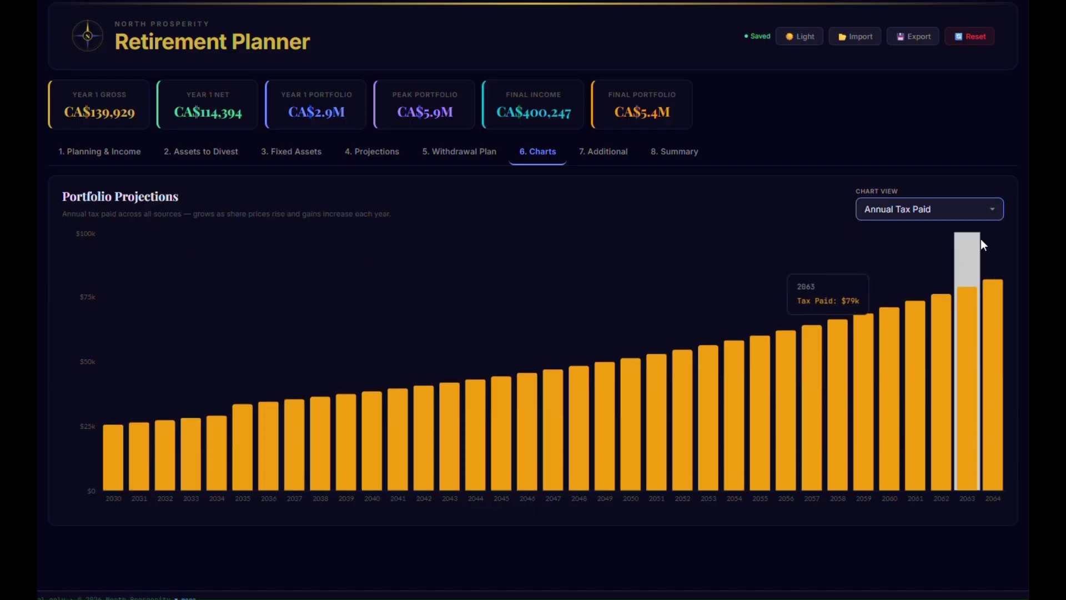
# Switch the portfolio chart through the Growth vs Spending, Withdrawals by Asset and Remaining Shares (Divest) views.
pyautogui.click(997, 216)
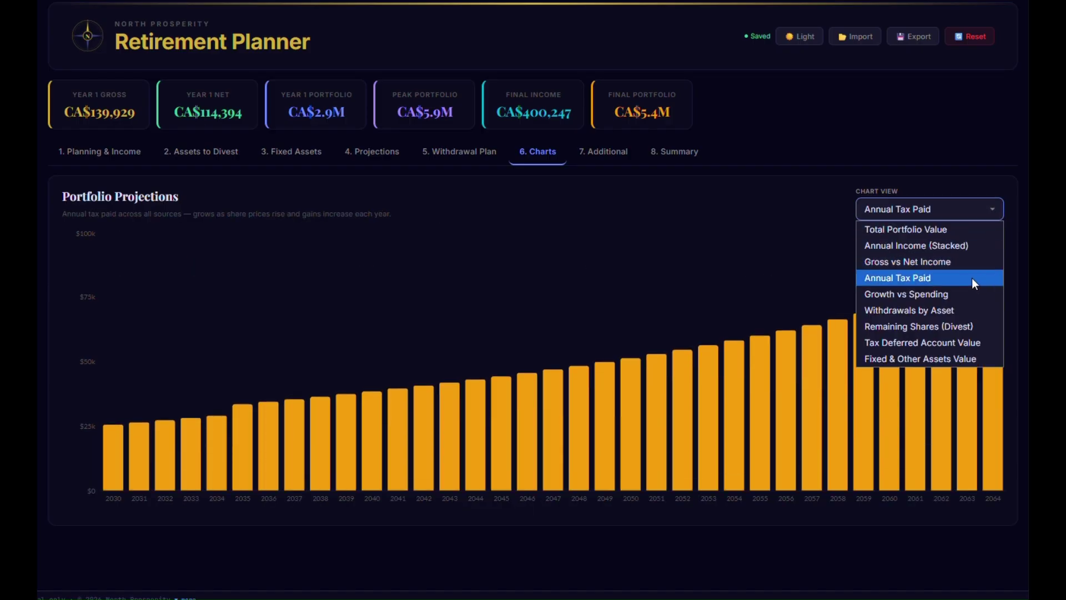
pyautogui.click(965, 294)
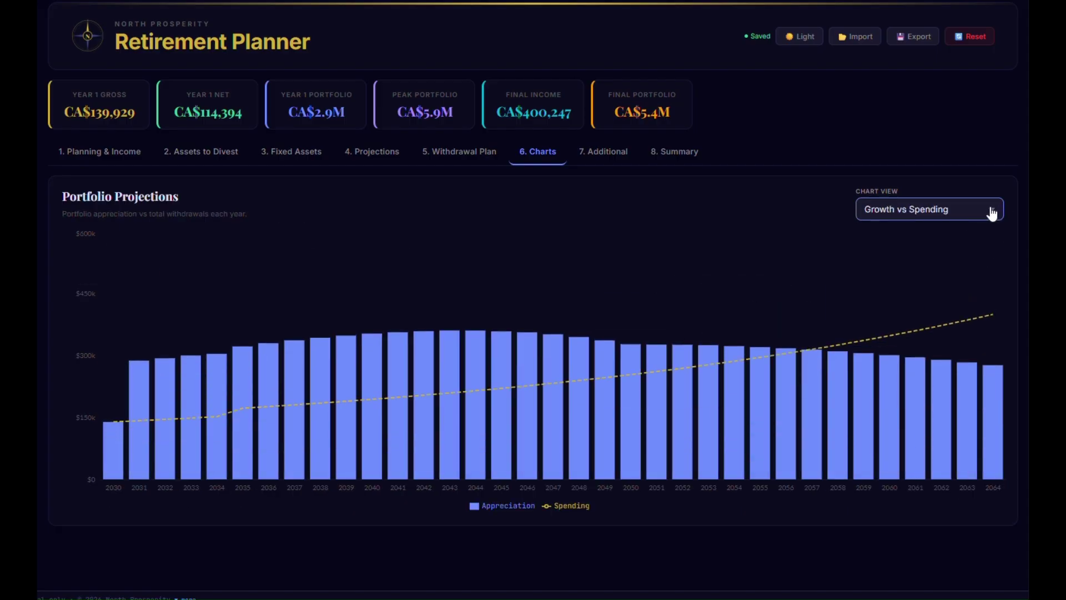
pyautogui.click(993, 213)
pyautogui.click(963, 305)
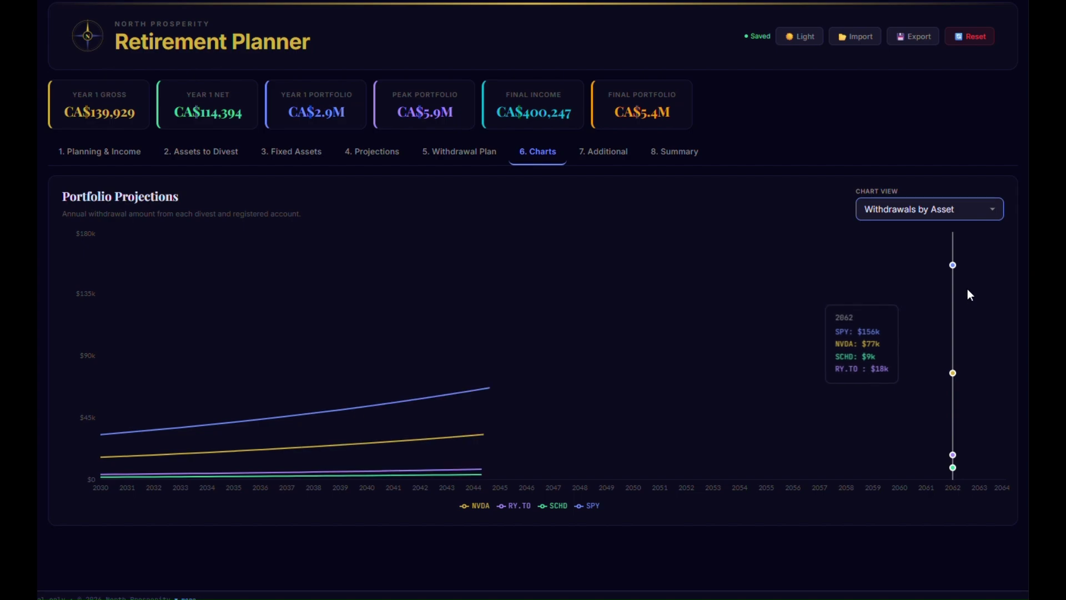
pyautogui.click(991, 211)
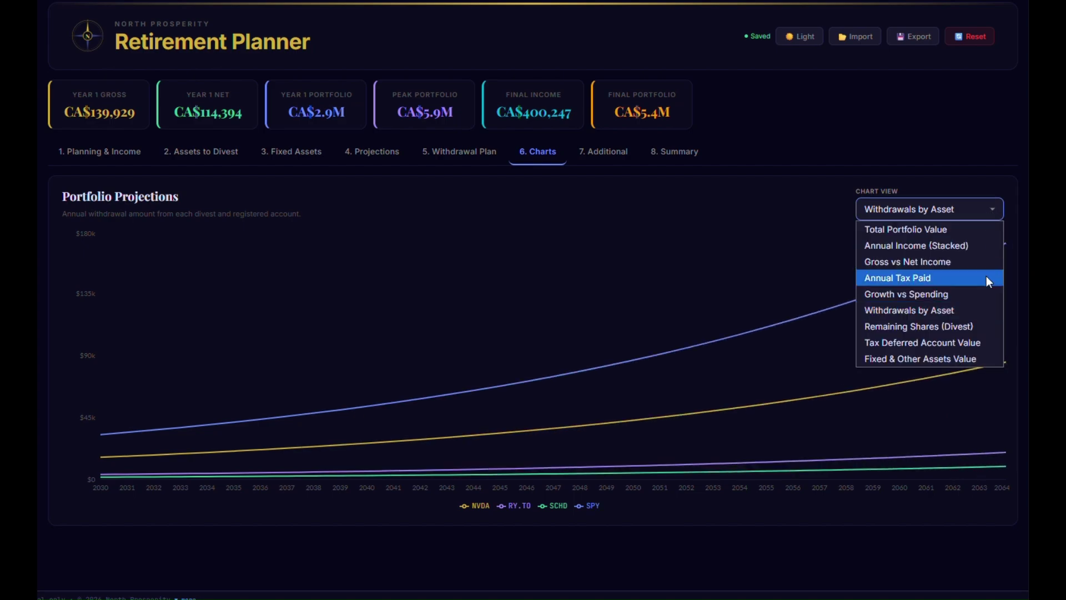
pyautogui.click(974, 323)
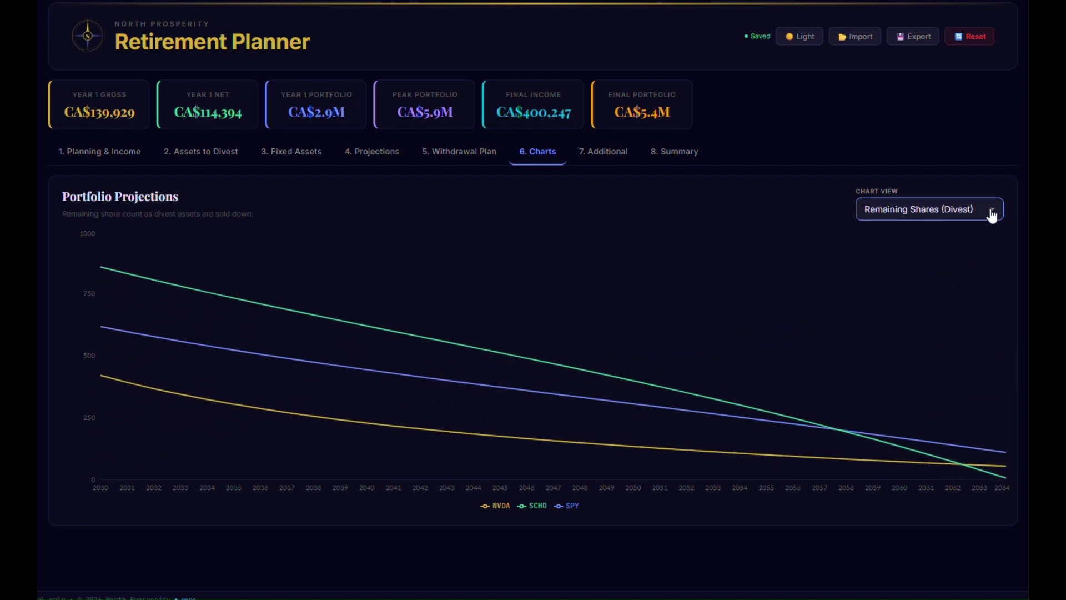
# Show the Tax Deferred Account Value chart, followed by the Fixed & Other Assets Value chart.
pyautogui.click(993, 214)
pyautogui.click(962, 343)
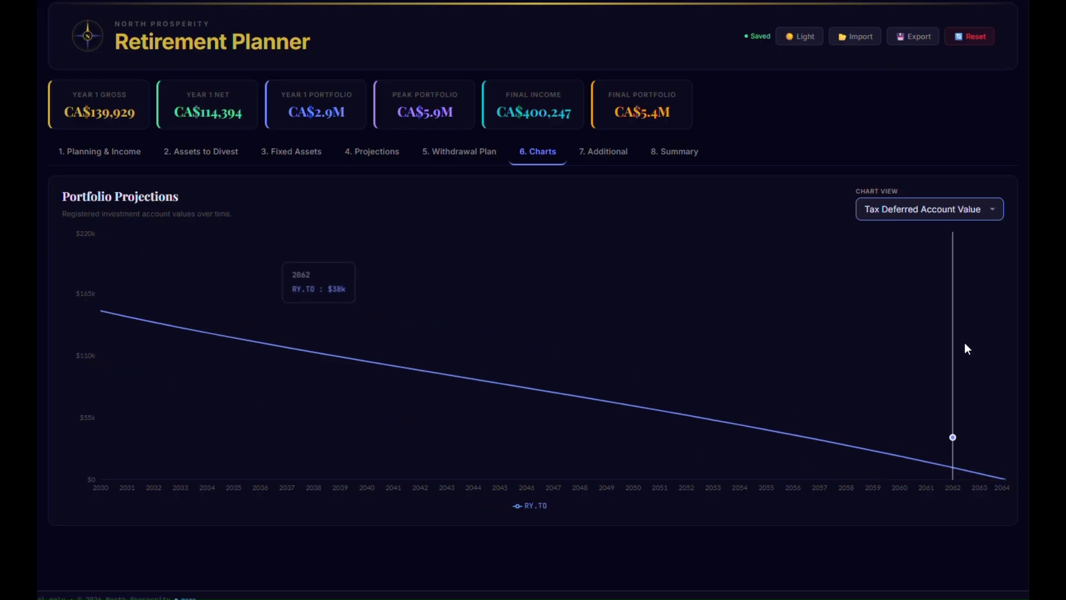
pyautogui.click(990, 210)
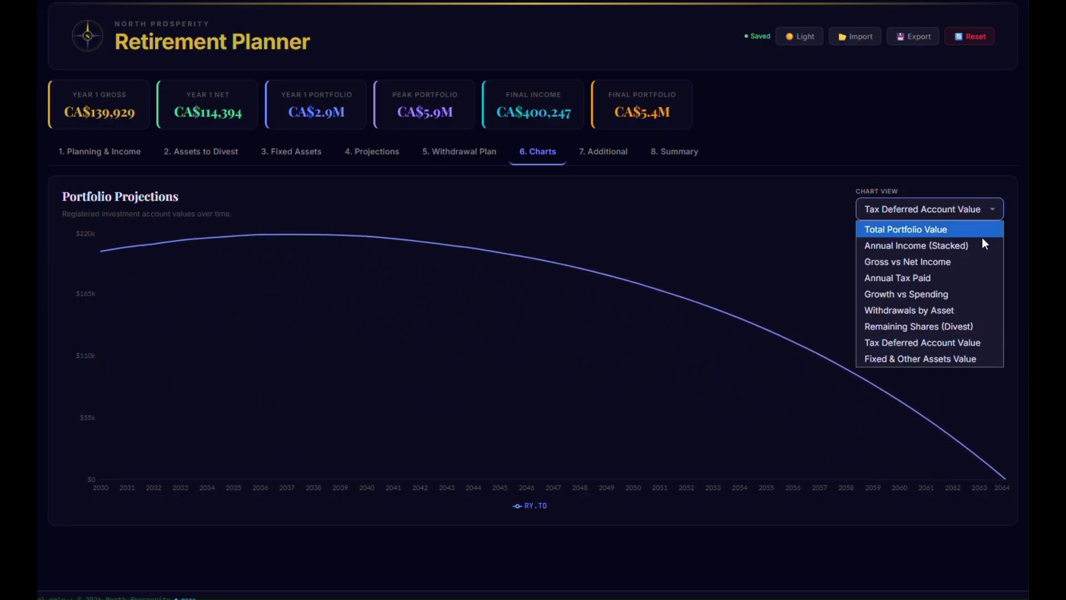
pyautogui.click(971, 355)
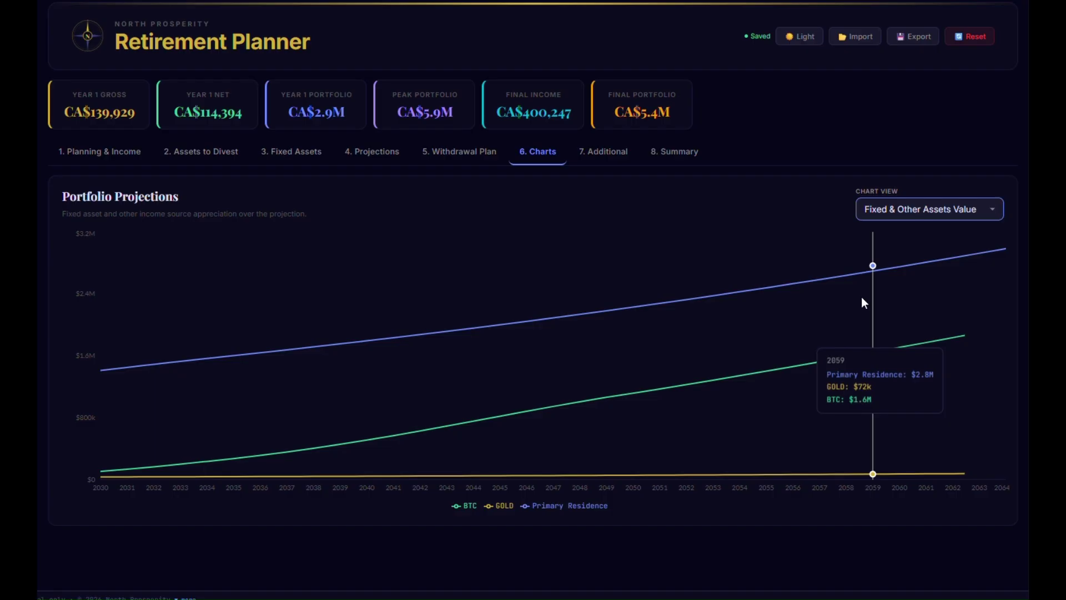
# Open the Additional section and expand the tax settings of NVDA in the Big Ticket Calculator.
pyautogui.click(621, 158)
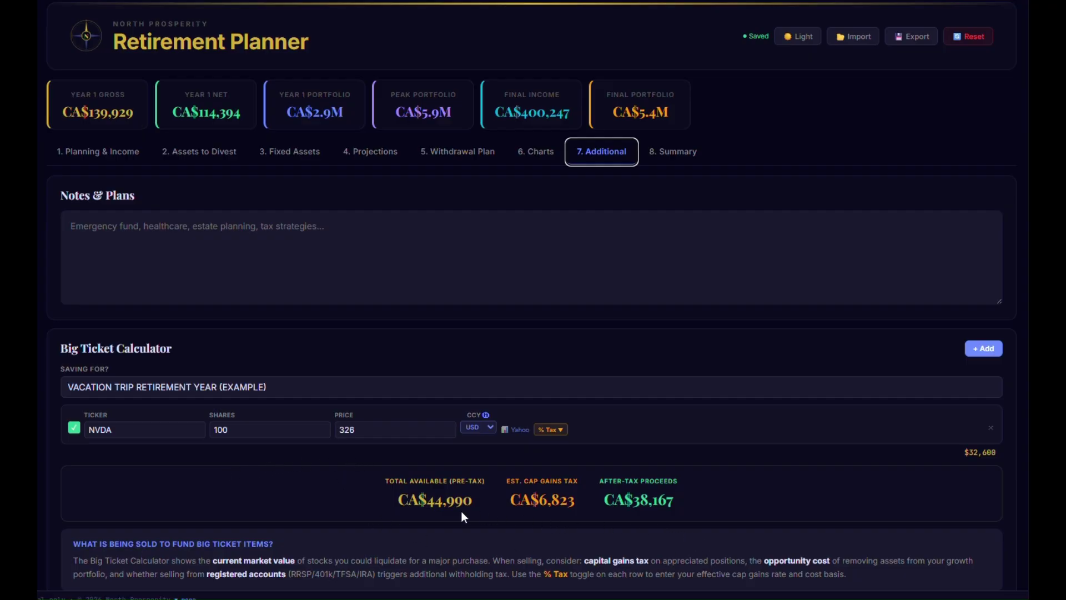
pyautogui.click(562, 433)
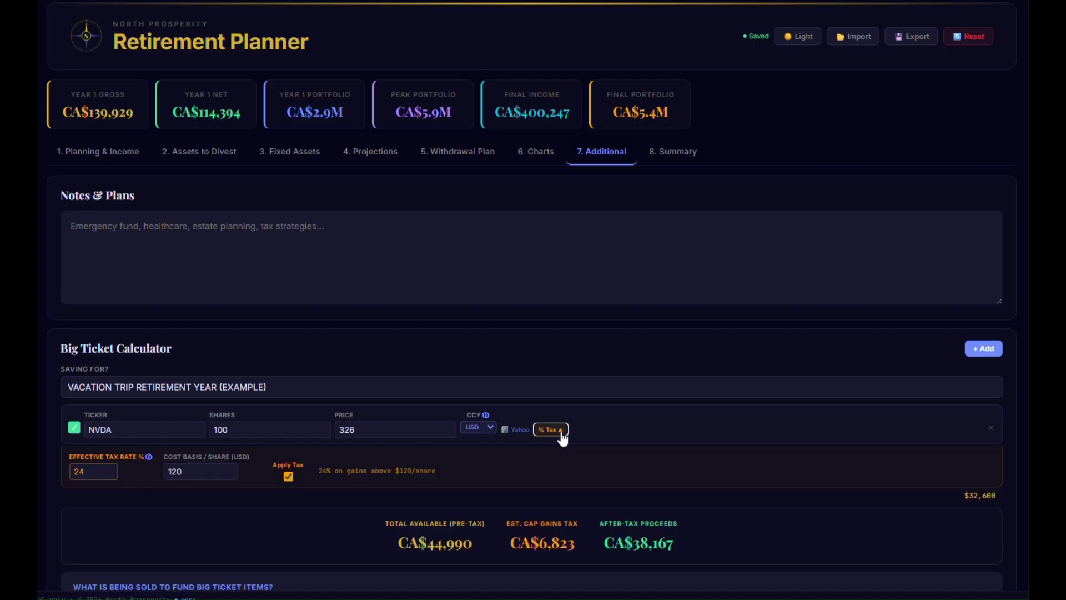
# Review the whole retirement plan Summary down to the key outcomes, and return to the Planning & Income section.
pyautogui.click(691, 154)
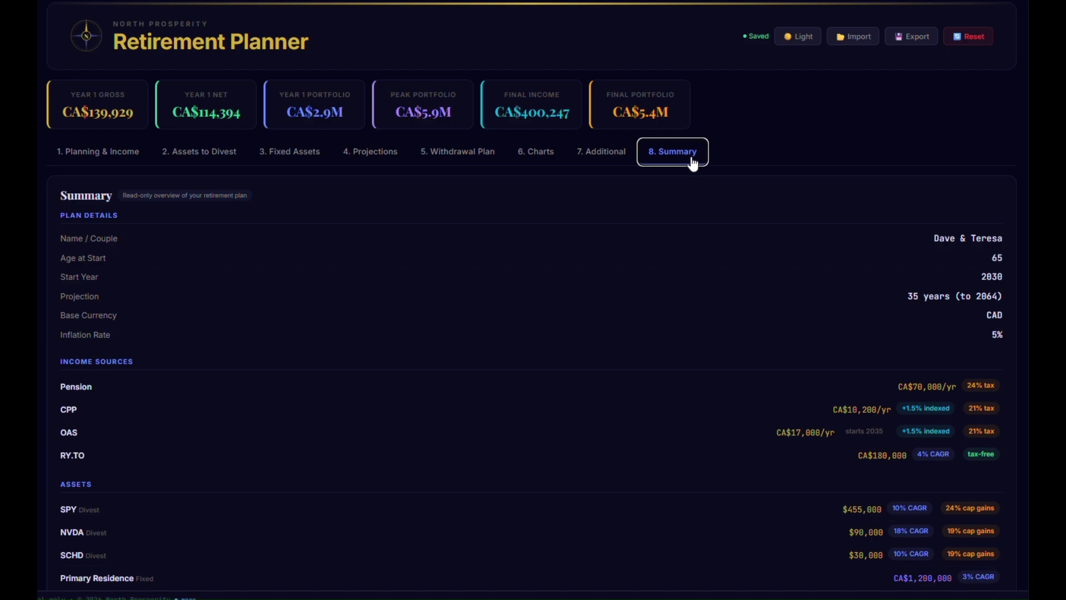
pyautogui.scroll(-3, 738, 276)
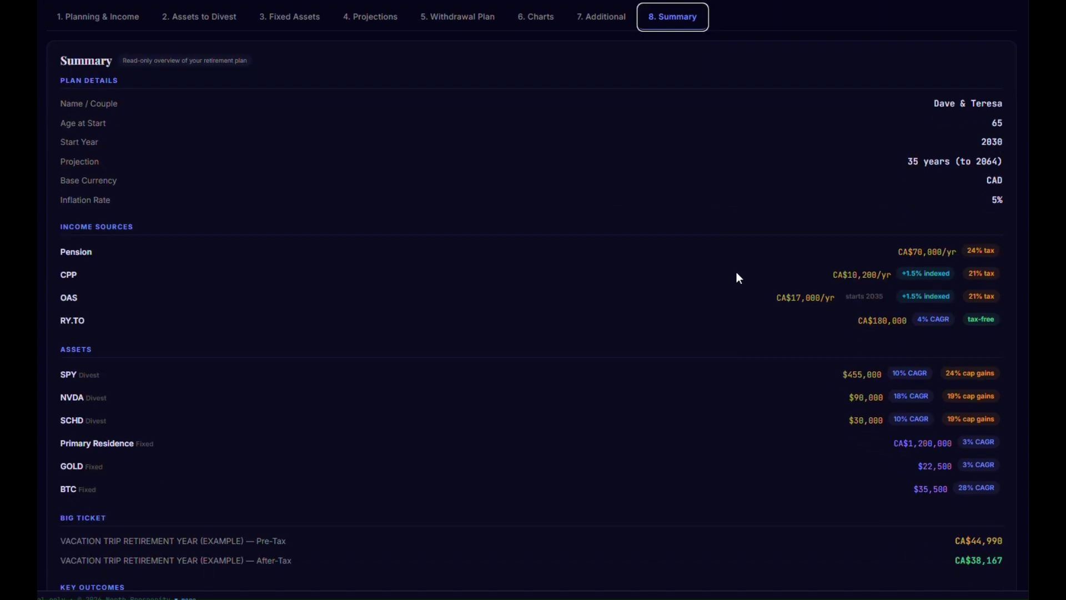
pyautogui.scroll(-3, 738, 277)
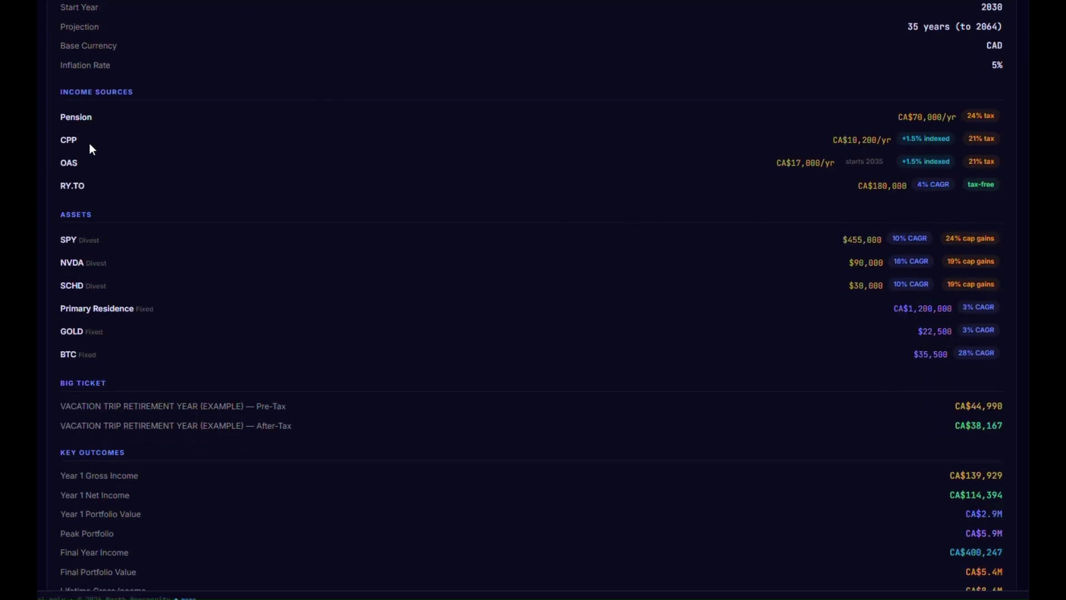
pyautogui.scroll(-3, 429, 333)
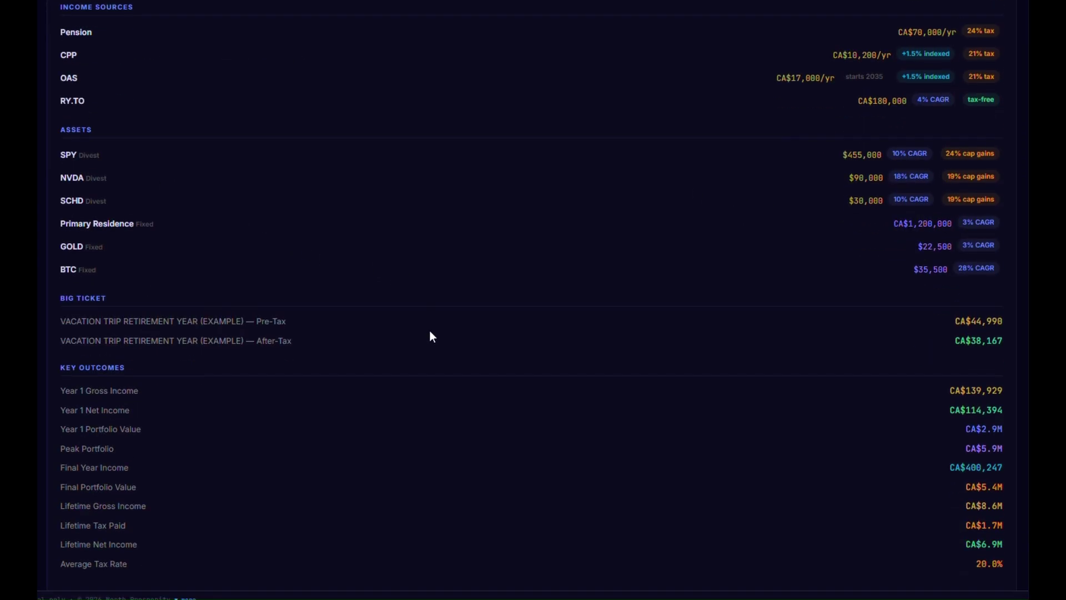
pyautogui.scroll(9, 444, 312)
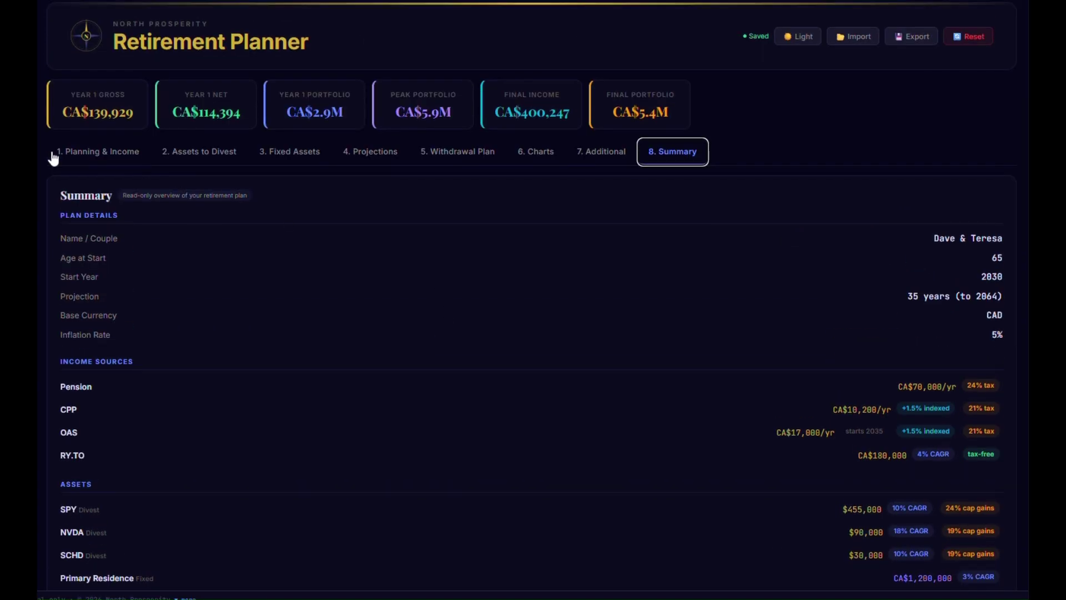
pyautogui.click(92, 154)
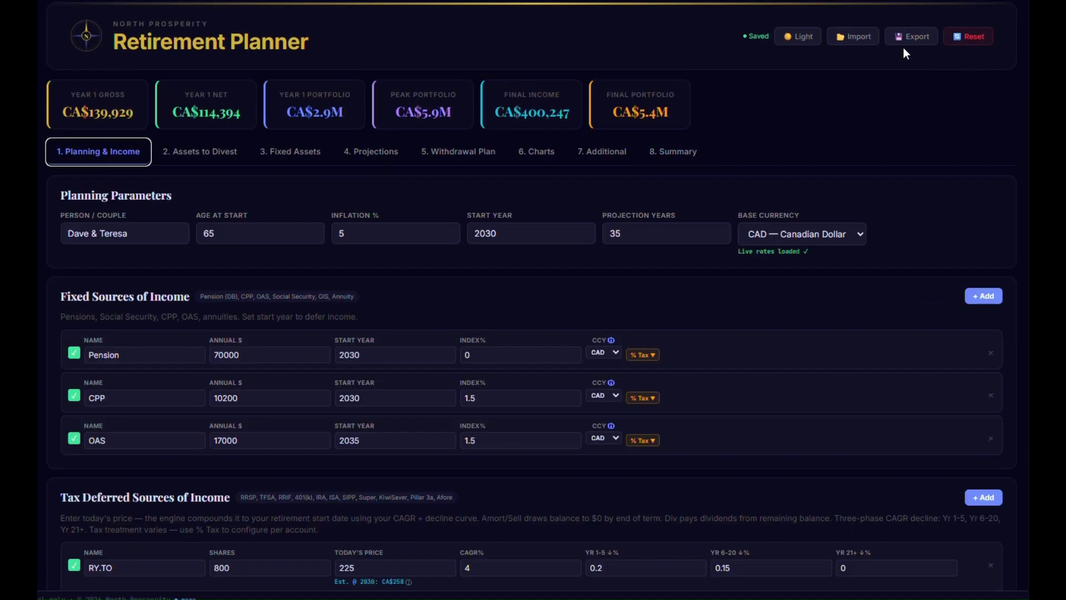